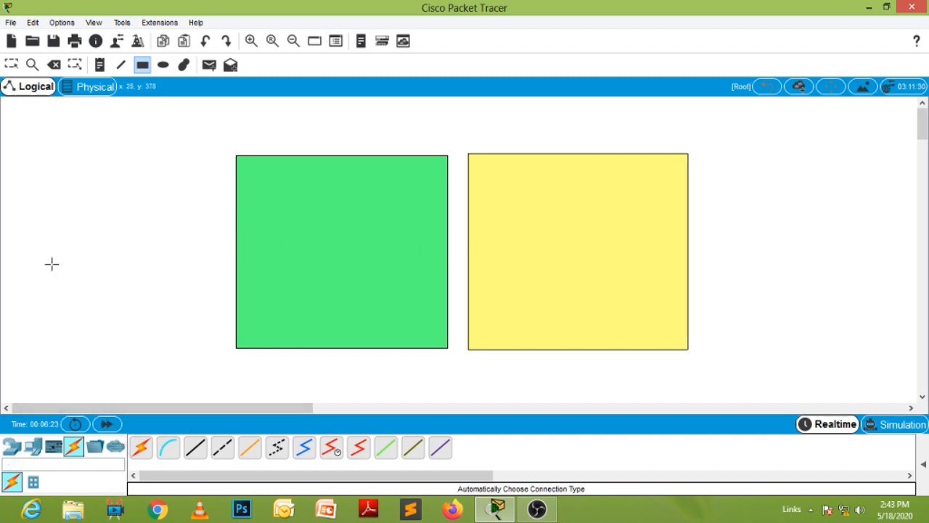
- Place three servers in a vertical column in the empty space beside the green rectangle
{"action": "left_click", "coordinate": [14, 448]}
{"action": "left_click", "coordinate": [34, 451]}
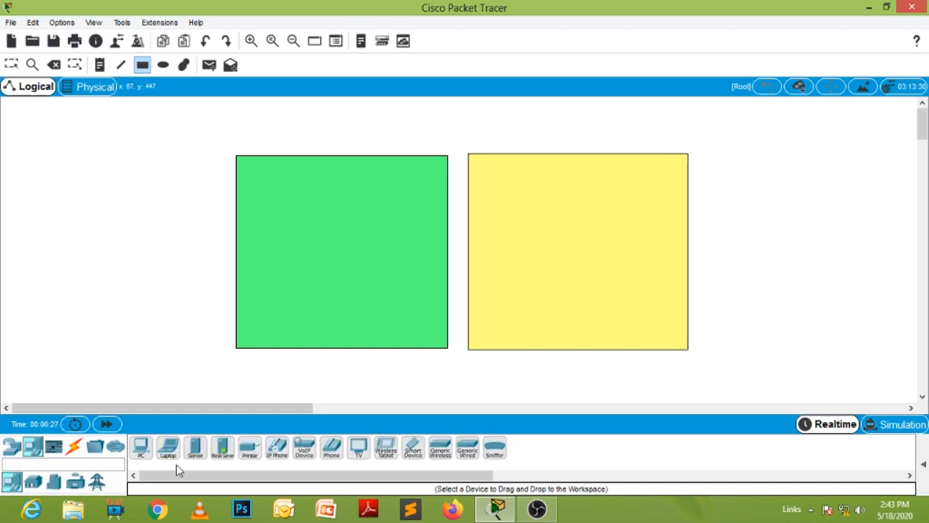
{"action": "left_click", "coordinate": [194, 447]}
{"action": "left_click", "coordinate": [41, 155]}
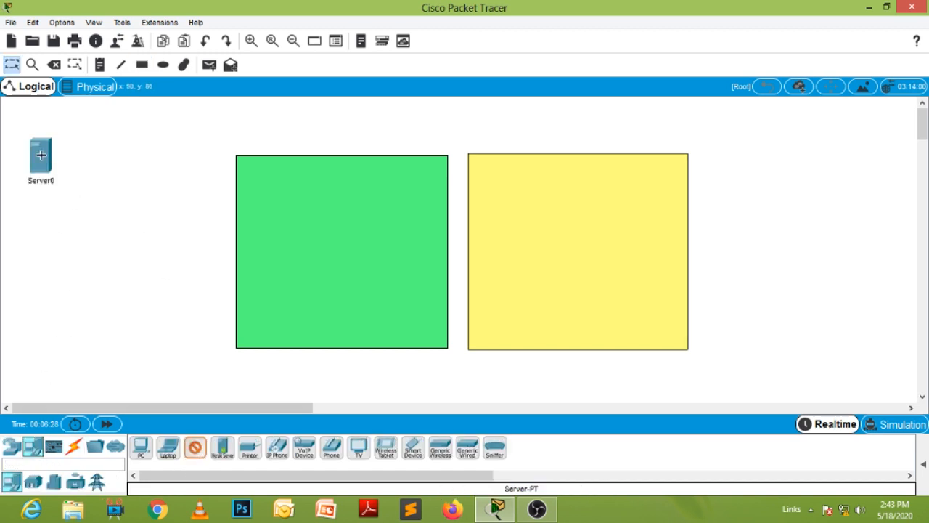
{"action": "left_click", "coordinate": [38, 240]}
{"action": "left_click", "coordinate": [35, 308]}
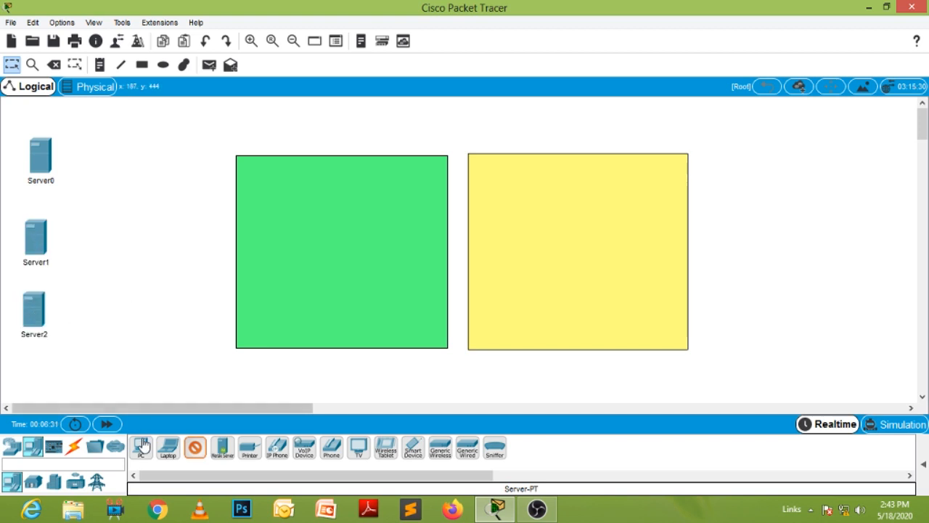
{"action": "left_click", "coordinate": [194, 450]}
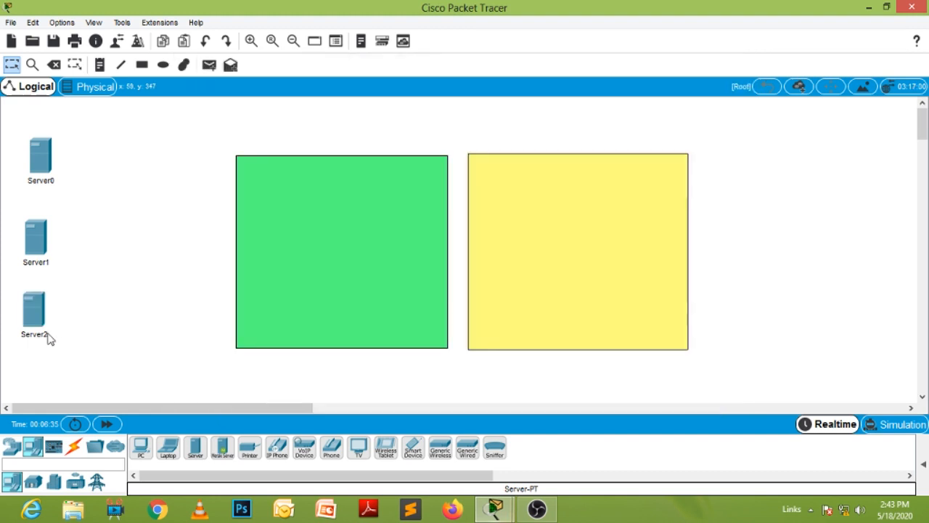
- Rename the lowest server as Yahoo.com and the uppermost server as Google.com
{"action": "left_click", "coordinate": [46, 336]}
{"action": "left_click_drag", "start_coordinate": [61, 338], "coordinate": [4, 343]}
{"action": "type", "text": "Yahoo.com"}
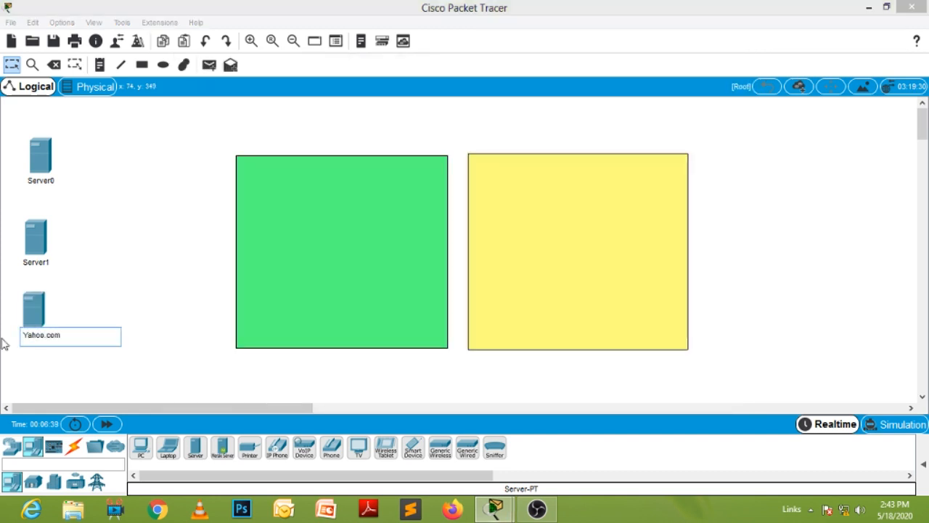
{"action": "left_click", "coordinate": [47, 182]}
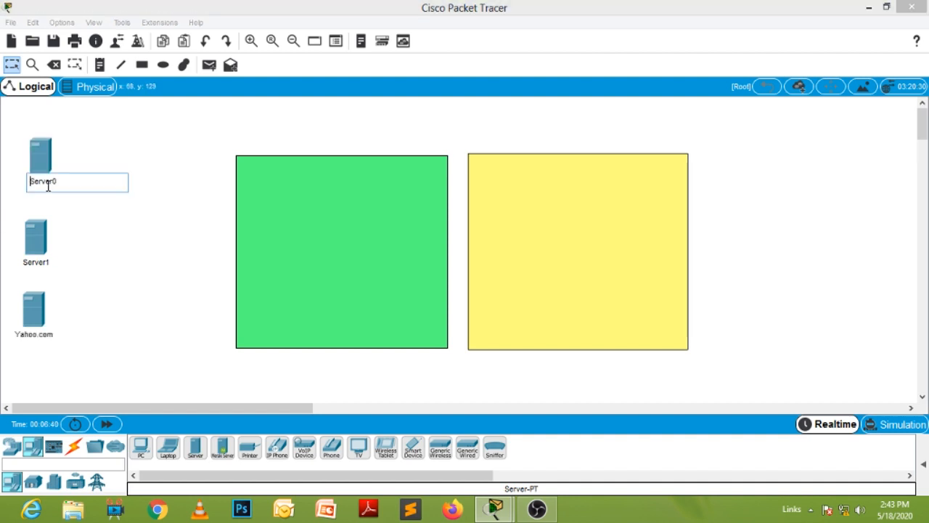
{"action": "left_click_drag", "start_coordinate": [60, 181], "coordinate": [2, 186]}
{"action": "type", "text": "Google.com"}
- Rename the middle server as DNS Server
{"action": "left_click", "coordinate": [36, 263]}
{"action": "left_click_drag", "start_coordinate": [56, 263], "coordinate": [3, 265]}
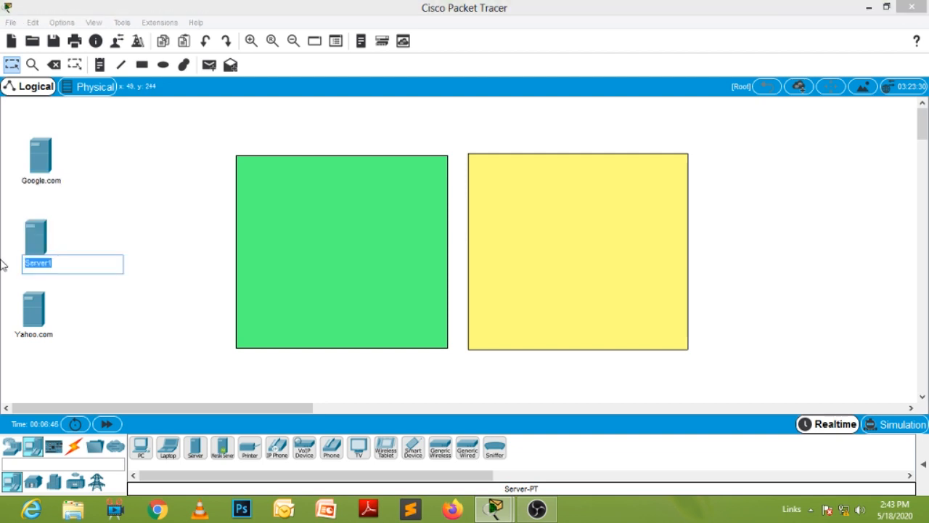
{"action": "type", "text": "DNS"}
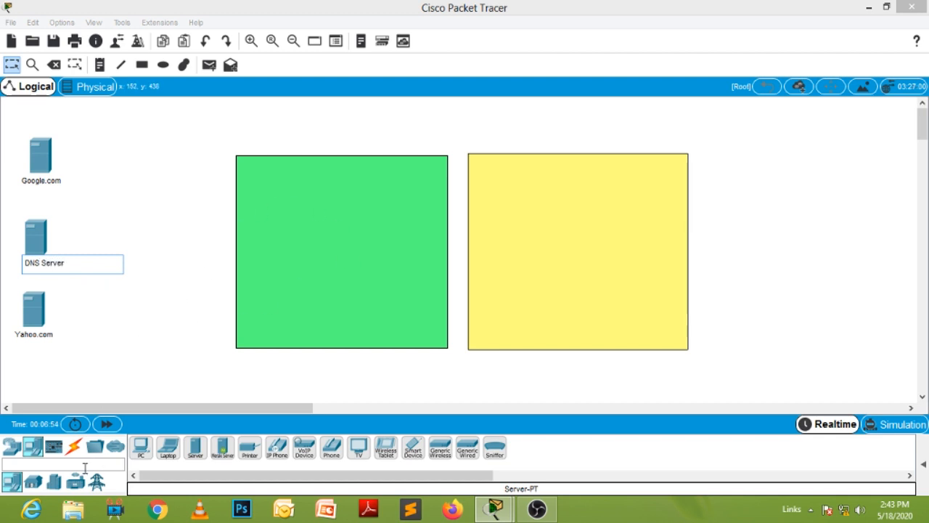
- Place a 2960 switch between the server column and the green rectangle
{"action": "left_click", "coordinate": [12, 447]}
{"action": "left_click", "coordinate": [32, 482]}
{"action": "left_click", "coordinate": [140, 447]}
{"action": "left_click", "coordinate": [154, 234]}
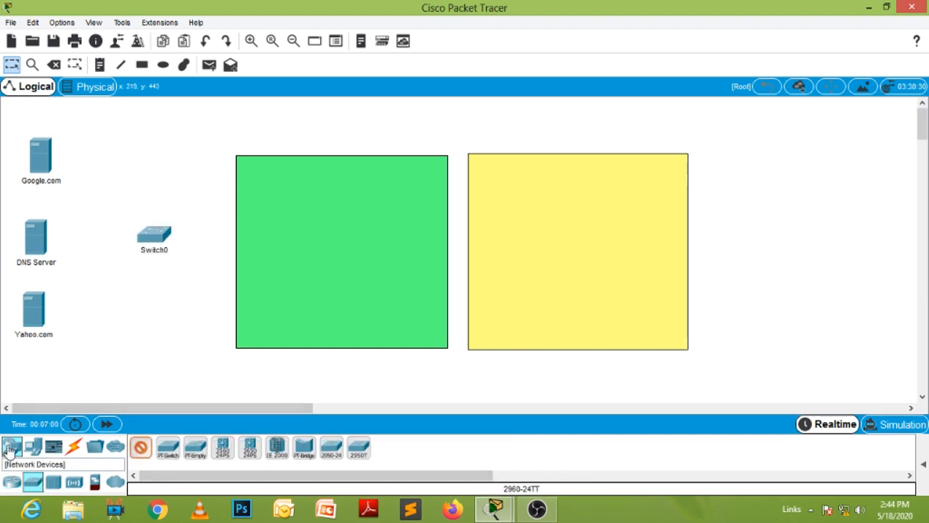
- Place four 2811 routers inside the green rectangle, one near each corner
{"action": "left_click", "coordinate": [12, 482]}
{"action": "left_click", "coordinate": [495, 447]}
{"action": "left_click", "coordinate": [256, 178]}
{"action": "left_click", "coordinate": [386, 179]}
{"action": "left_click", "coordinate": [262, 298]}
{"action": "left_click", "coordinate": [386, 310]}
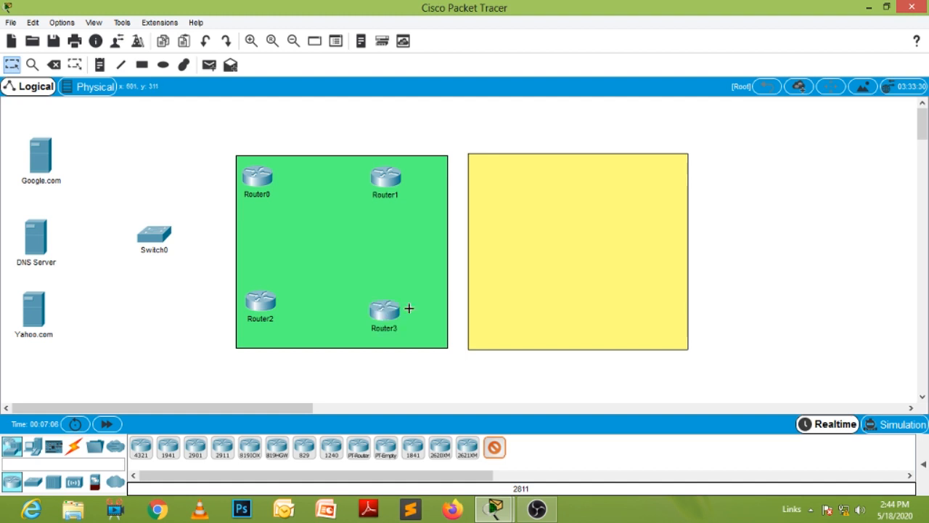
- Place four more 2811 routers inside the yellow rectangle, one near each corner
{"action": "left_click", "coordinate": [508, 185]}
{"action": "left_click", "coordinate": [656, 186]}
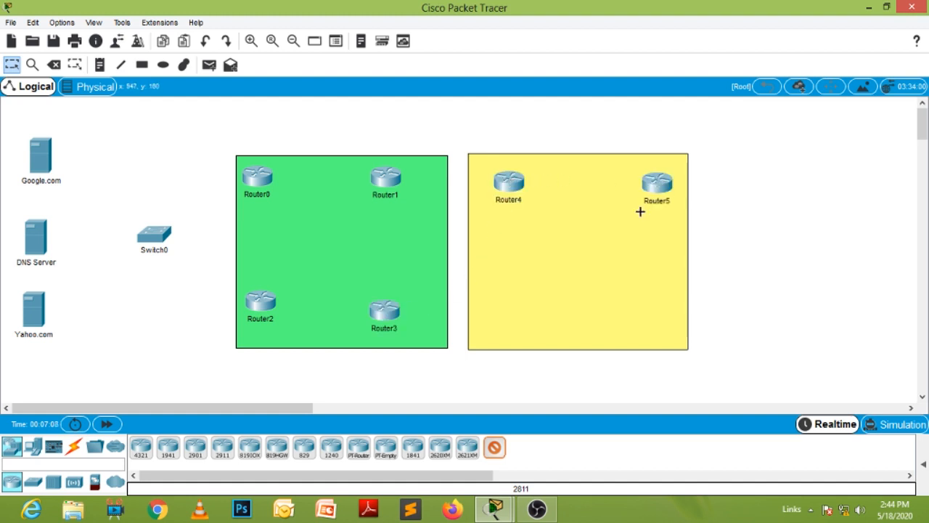
{"action": "left_click", "coordinate": [498, 306]}
{"action": "left_click", "coordinate": [654, 303]}
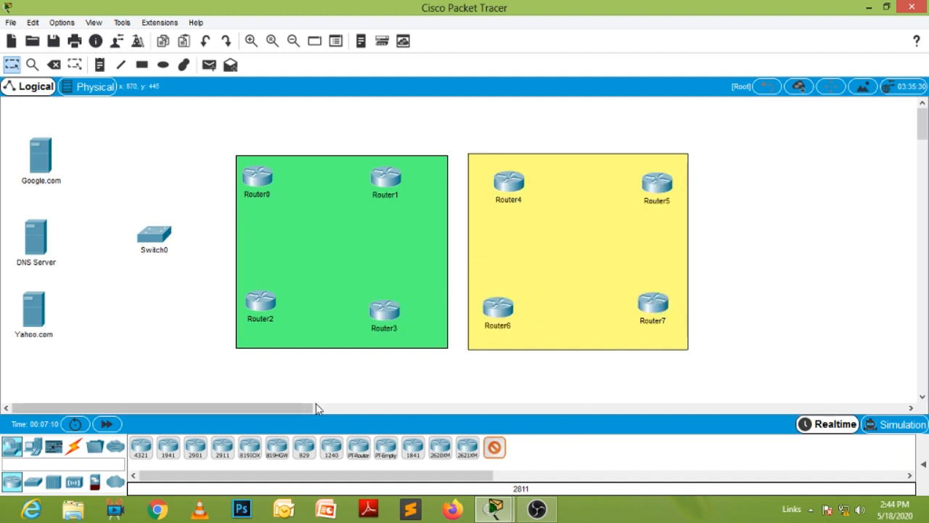
- Place a 2811 router to the right of the yellow rectangle and two 2960 switches, one above the other, farther right
{"action": "left_click_drag", "start_coordinate": [278, 408], "coordinate": [368, 412]}
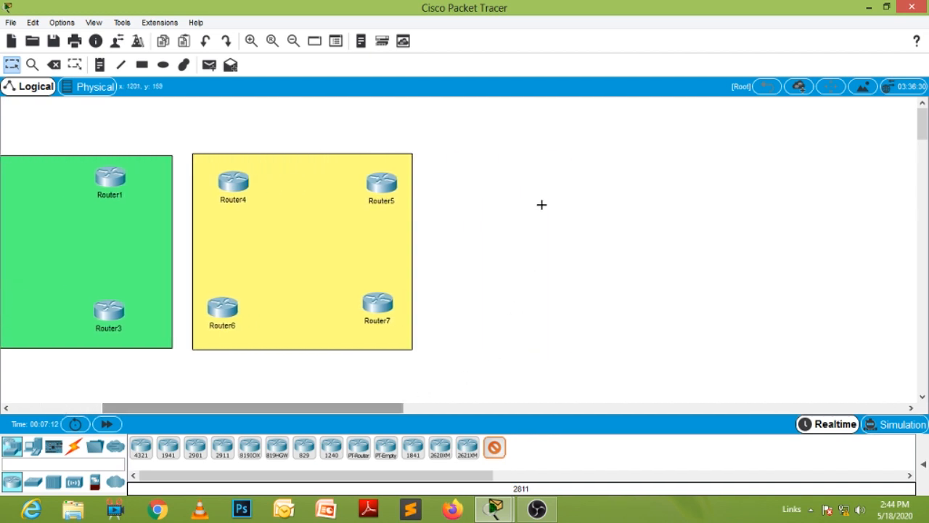
{"action": "left_click", "coordinate": [585, 170]}
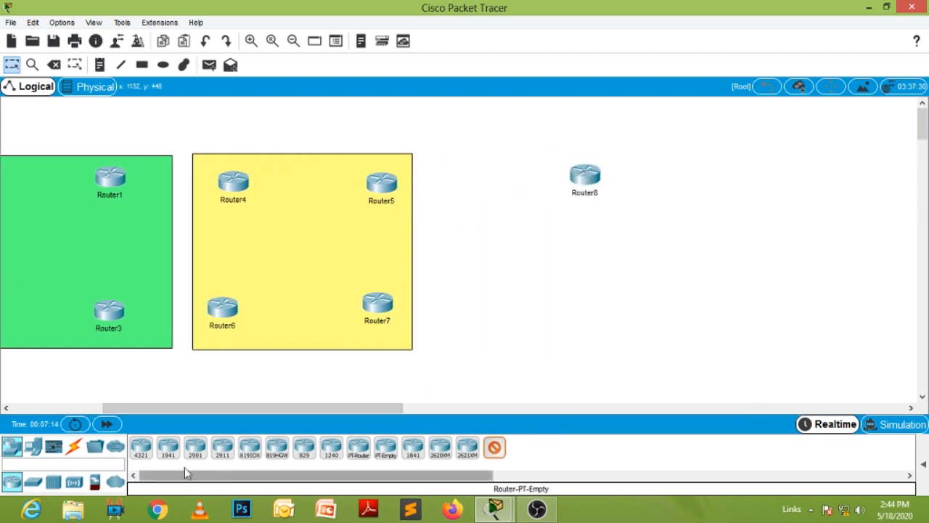
{"action": "left_click", "coordinate": [33, 481]}
{"action": "left_click", "coordinate": [195, 447]}
{"action": "left_click", "coordinate": [762, 172]}
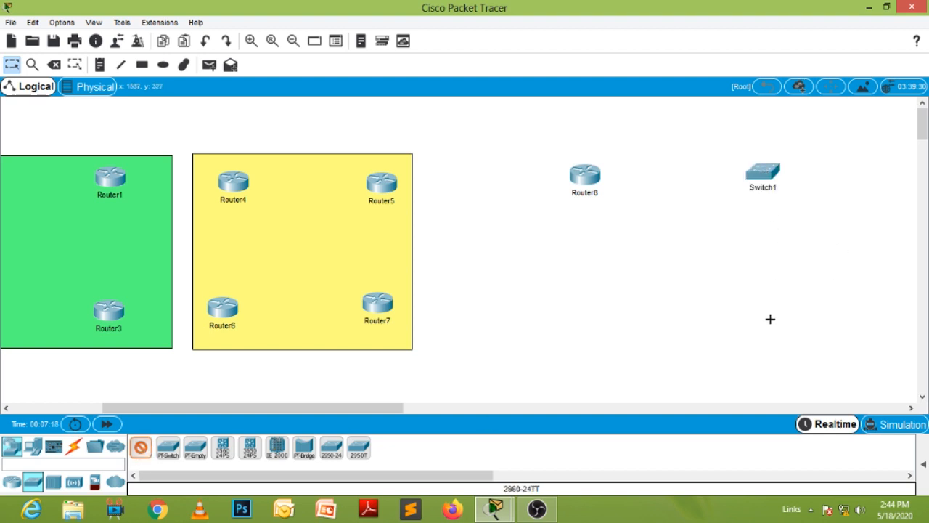
{"action": "left_click", "coordinate": [763, 307]}
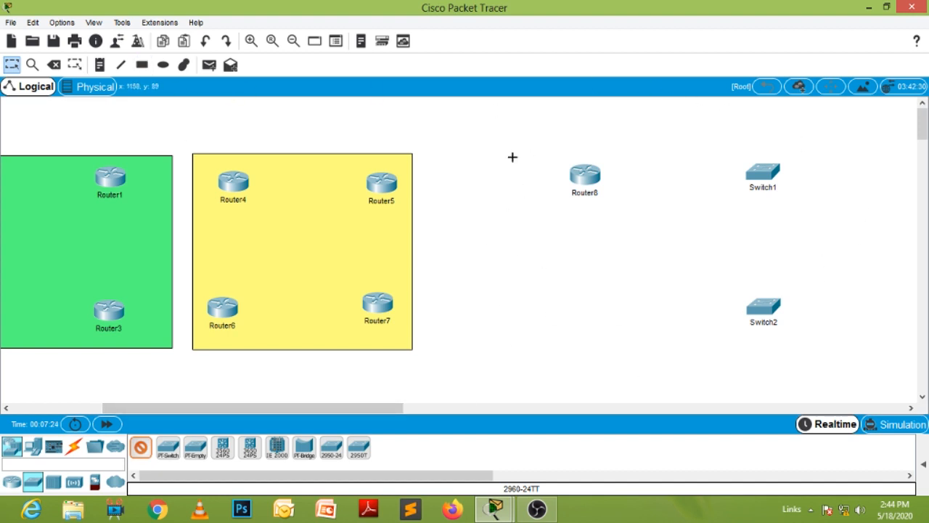
- Draw a rectangle with a light cyan fill around Router8, Switch1 and Switch2
{"action": "left_click", "coordinate": [142, 65]}
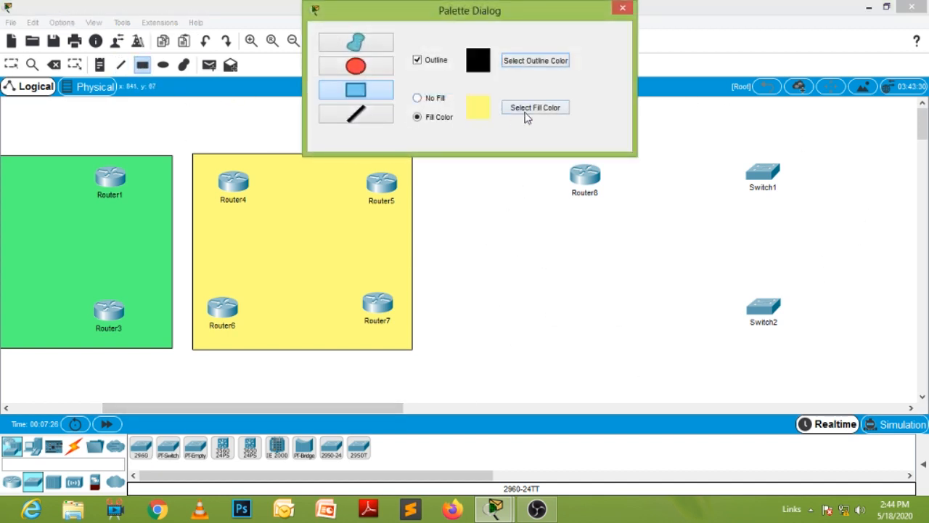
{"action": "left_click", "coordinate": [522, 113]}
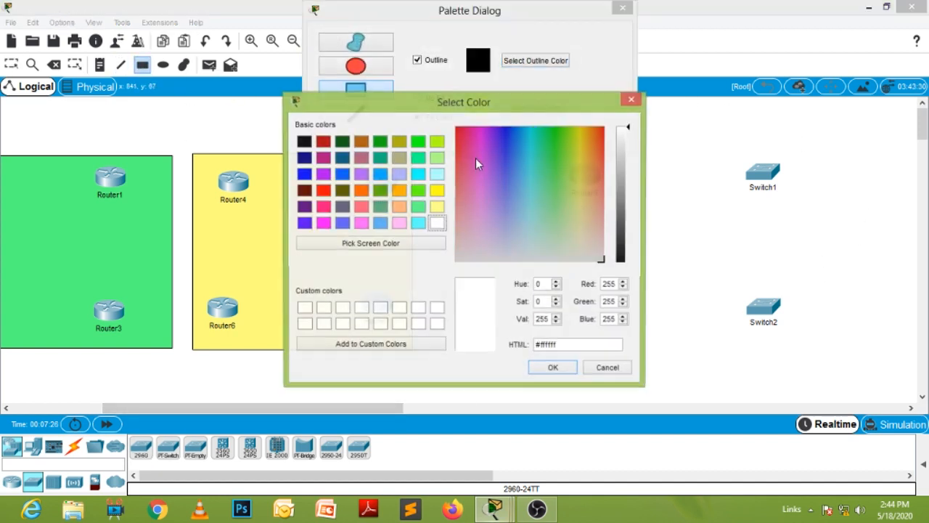
{"action": "left_click", "coordinate": [436, 177]}
{"action": "left_click", "coordinate": [546, 369]}
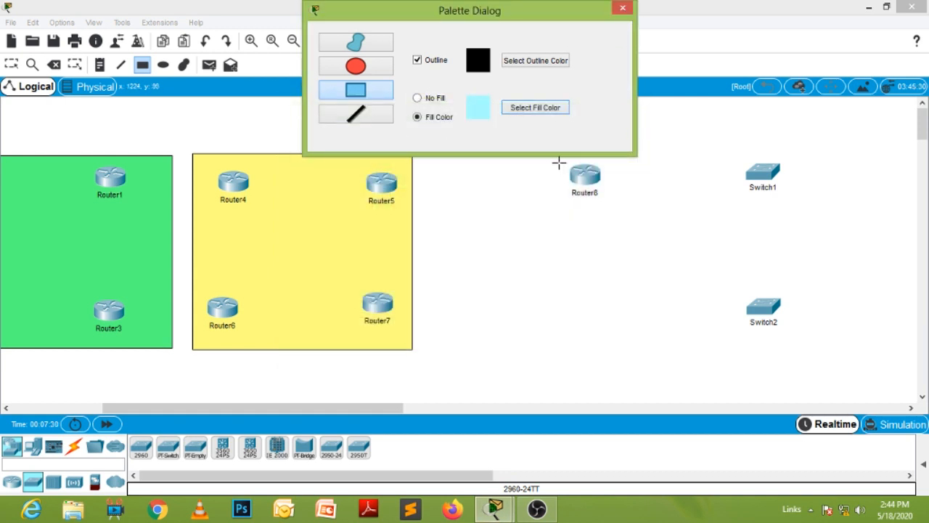
{"action": "left_click_drag", "start_coordinate": [564, 12], "coordinate": [277, 36]}
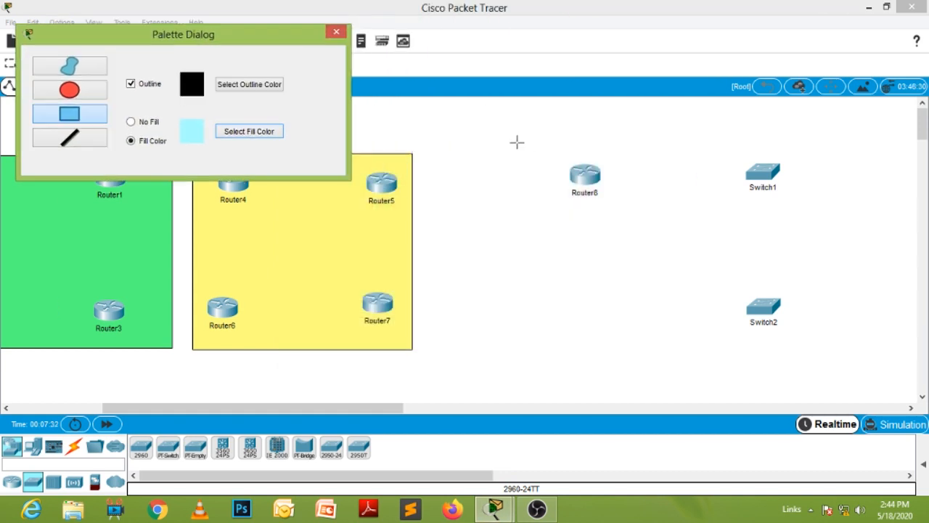
{"action": "left_click_drag", "start_coordinate": [520, 141], "coordinate": [916, 371]}
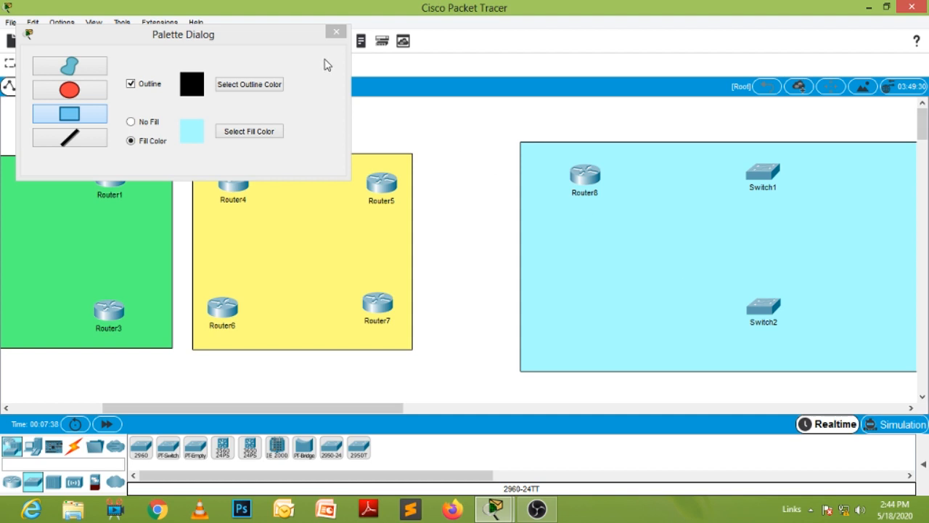
{"action": "left_click", "coordinate": [336, 33]}
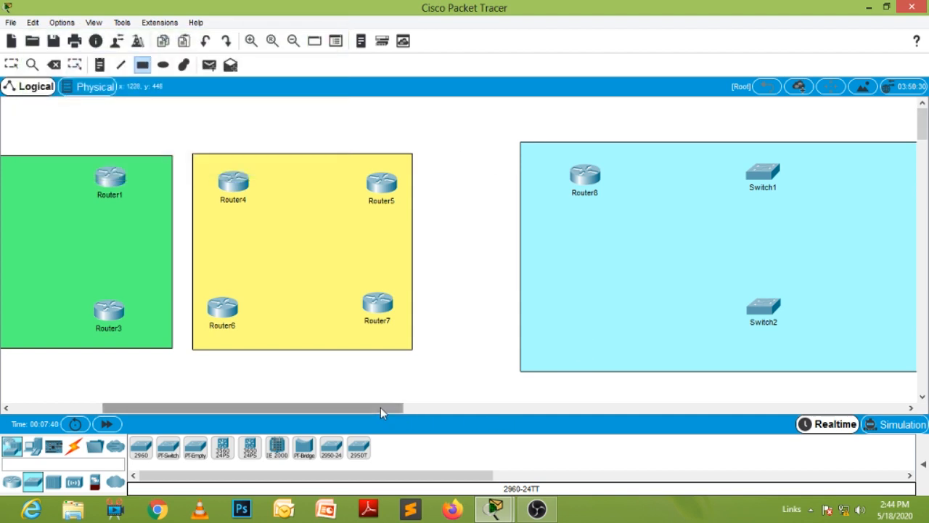
- Cable the Google.com, DNS Server and Yahoo.com servers to Switch0 using automatically chosen connections
{"action": "left_click_drag", "start_coordinate": [380, 407], "coordinate": [253, 413]}
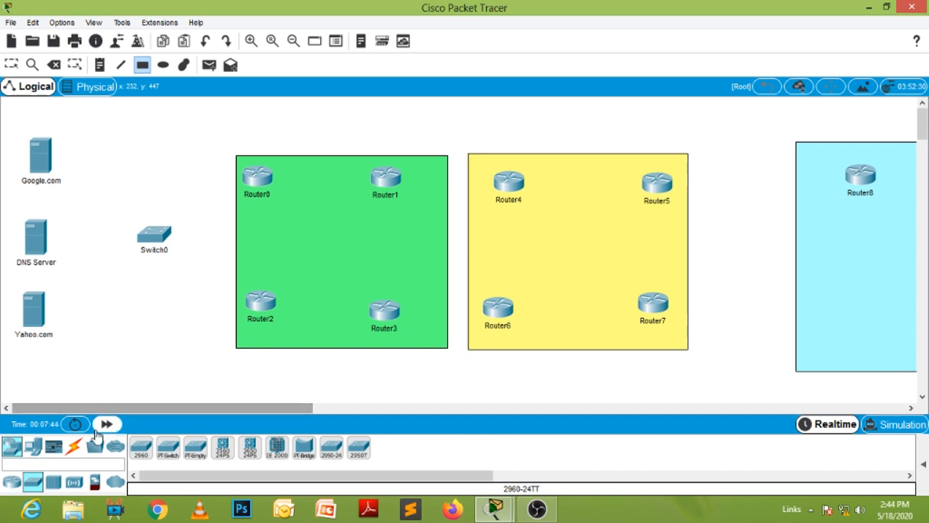
{"action": "left_click", "coordinate": [73, 446]}
{"action": "left_click", "coordinate": [140, 446]}
{"action": "left_click", "coordinate": [48, 165]}
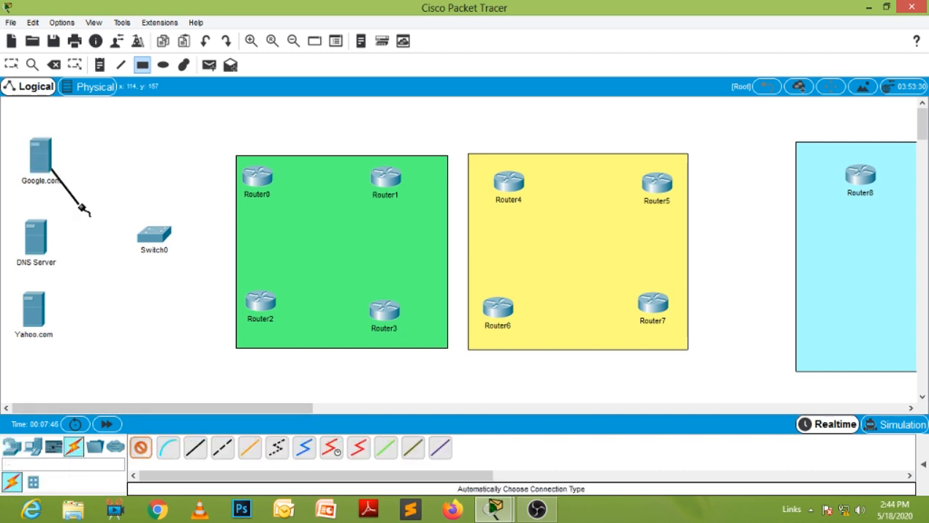
{"action": "left_click", "coordinate": [150, 241]}
{"action": "left_click", "coordinate": [51, 244]}
{"action": "left_click", "coordinate": [150, 236]}
{"action": "left_click", "coordinate": [153, 237]}
{"action": "left_click", "coordinate": [40, 314]}
- Connect Switch0 to Router0 and Router2 in the green area with automatic connections
{"action": "left_click", "coordinate": [154, 240]}
{"action": "left_click", "coordinate": [257, 176]}
{"action": "left_click", "coordinate": [154, 237]}
{"action": "left_click", "coordinate": [263, 298]}
- Connect Router0 to Router1 and Router2 to Router3 within the green area
{"action": "left_click", "coordinate": [256, 175]}
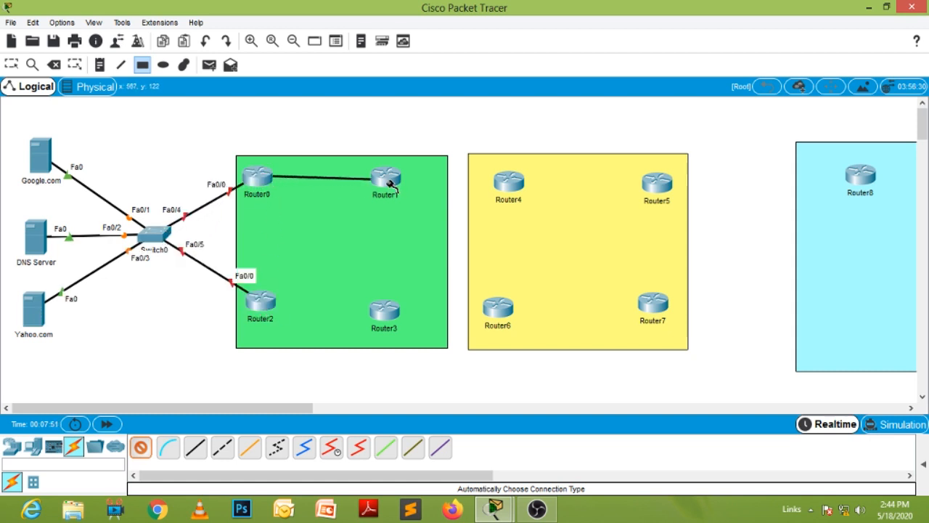
{"action": "left_click", "coordinate": [386, 180]}
{"action": "left_click", "coordinate": [262, 303]}
{"action": "left_click", "coordinate": [373, 323]}
- Link the green area to the yellow area by connecting Router1 to Router4 and Router3 to Router6
{"action": "left_click", "coordinate": [407, 182]}
{"action": "left_click", "coordinate": [507, 181]}
{"action": "left_click", "coordinate": [386, 318]}
{"action": "left_click", "coordinate": [498, 308]}
- Connect Router6 to Router7 and Router4 to Router5 within the yellow area
{"action": "left_click", "coordinate": [499, 308]}
{"action": "left_click", "coordinate": [653, 304]}
{"action": "left_click", "coordinate": [524, 185]}
{"action": "left_click", "coordinate": [656, 183]}
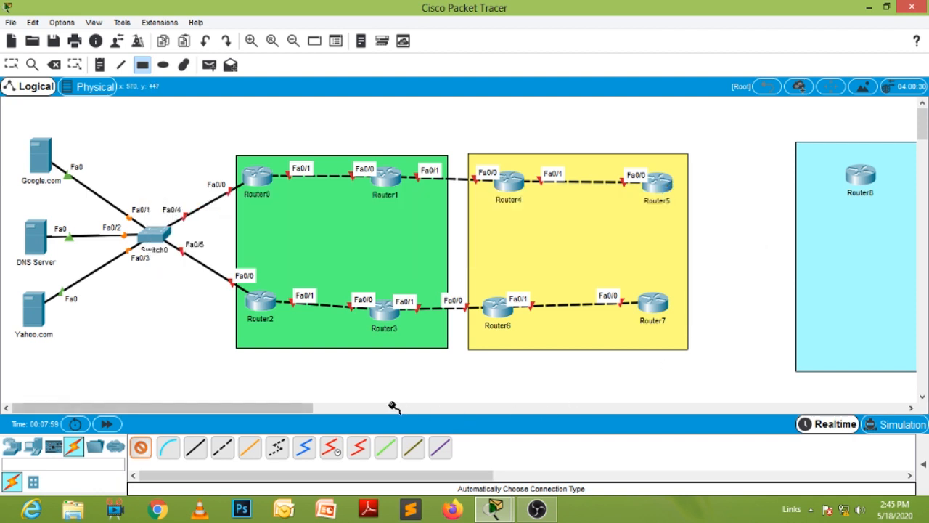
- Connect Router5 in the yellow area to Router8 in the cyan area with an automatic connection
{"action": "left_click_drag", "start_coordinate": [303, 407], "coordinate": [372, 423]}
{"action": "left_click", "coordinate": [404, 181]}
{"action": "left_click", "coordinate": [612, 178]}
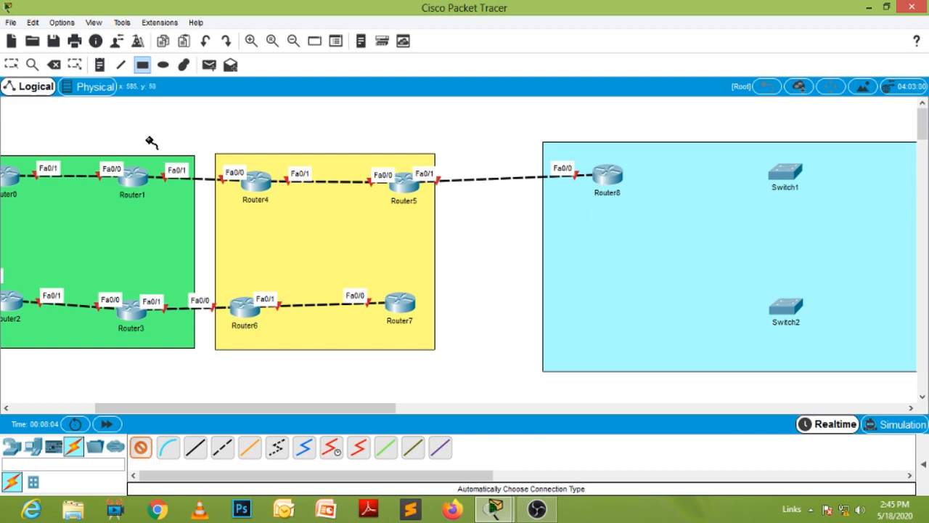
{"action": "left_click", "coordinate": [140, 447]}
- Install an NM-1FE-TX module in the large empty slot of Router8
{"action": "left_click", "coordinate": [608, 178]}
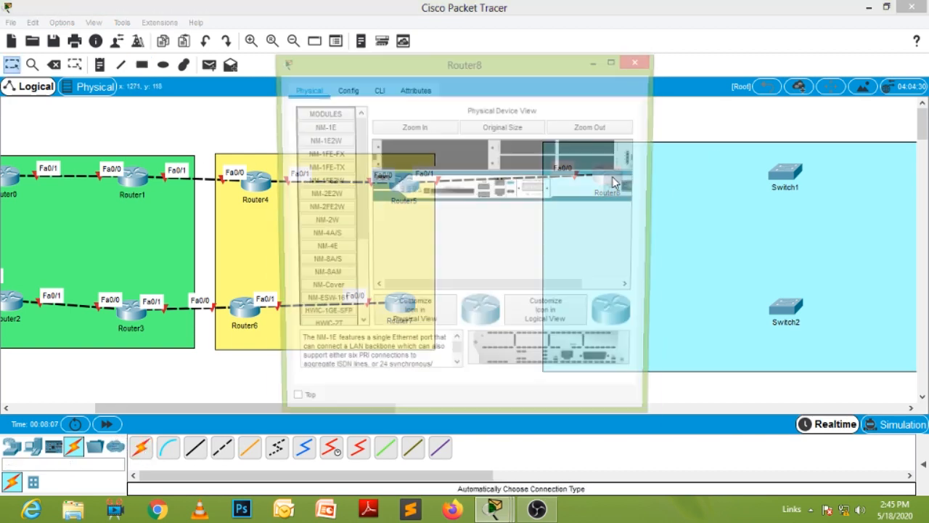
{"action": "left_click_drag", "start_coordinate": [445, 288], "coordinate": [483, 288]}
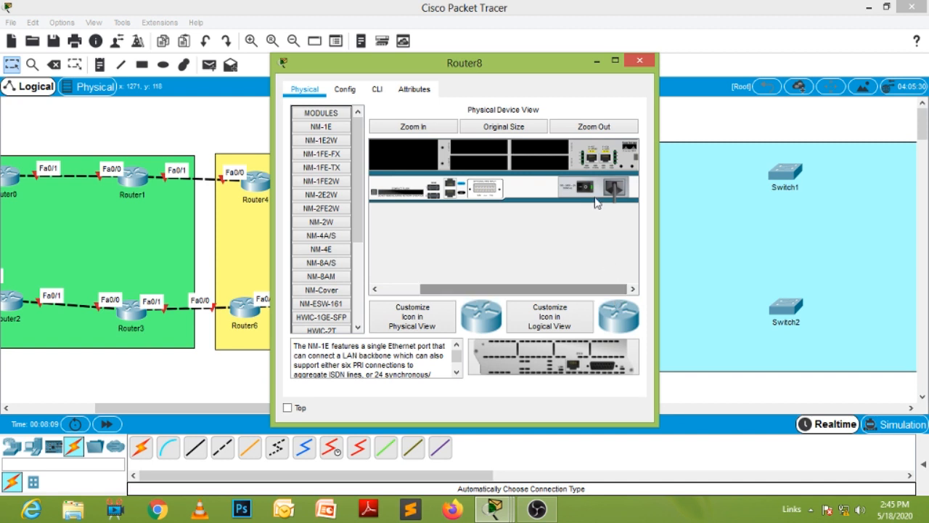
{"action": "left_click_drag", "start_coordinate": [343, 169], "coordinate": [368, 191]}
{"action": "left_click_drag", "start_coordinate": [581, 370], "coordinate": [382, 160]}
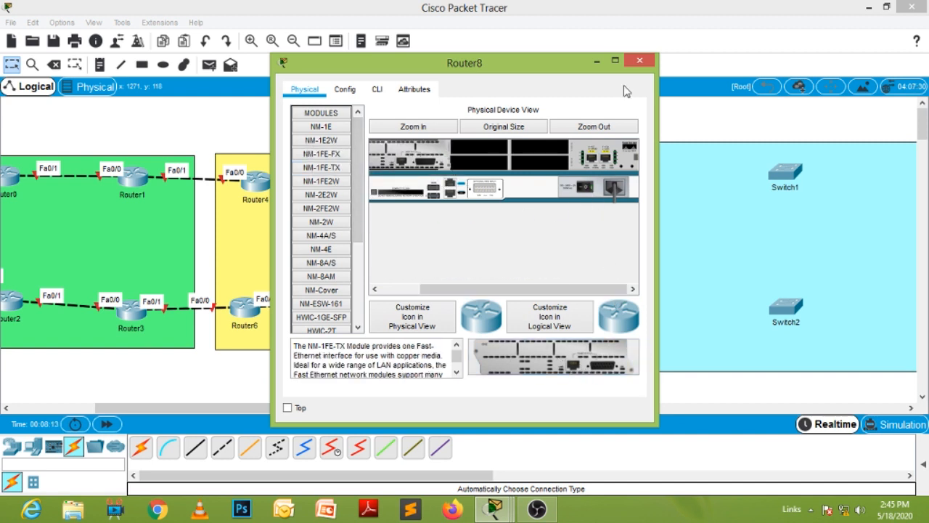
{"action": "left_click", "coordinate": [639, 61]}
- Connect Router7 in the yellow area to Router8 with an automatic connection
{"action": "left_click", "coordinate": [144, 447]}
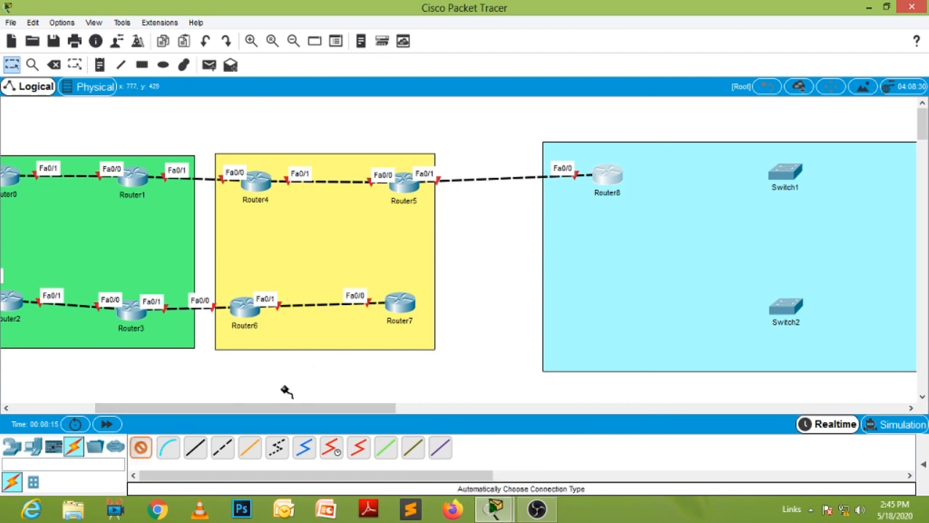
{"action": "left_click", "coordinate": [403, 313]}
{"action": "left_click", "coordinate": [607, 178]}
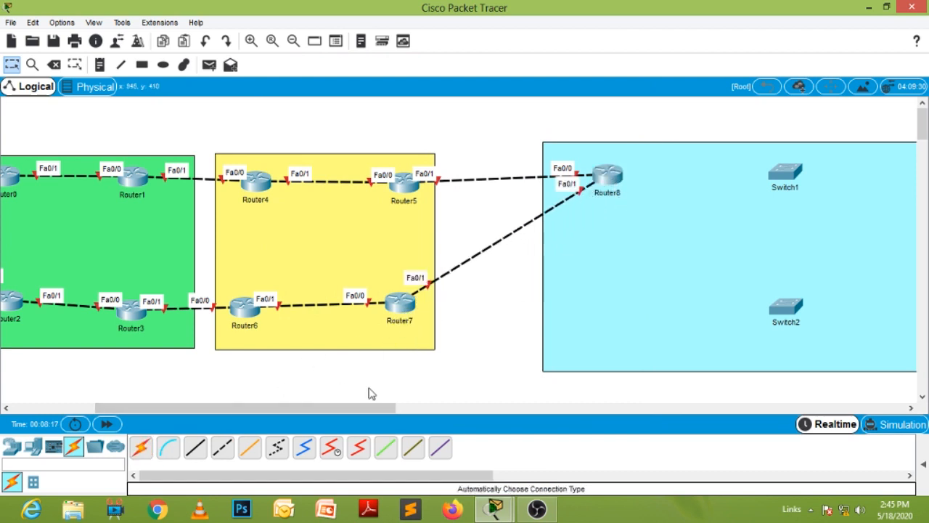
- Connect Router8 to Switch1 and Switch1 to Switch2 in the cyan area with automatic connections
{"action": "left_click", "coordinate": [144, 447]}
{"action": "left_click", "coordinate": [607, 178]}
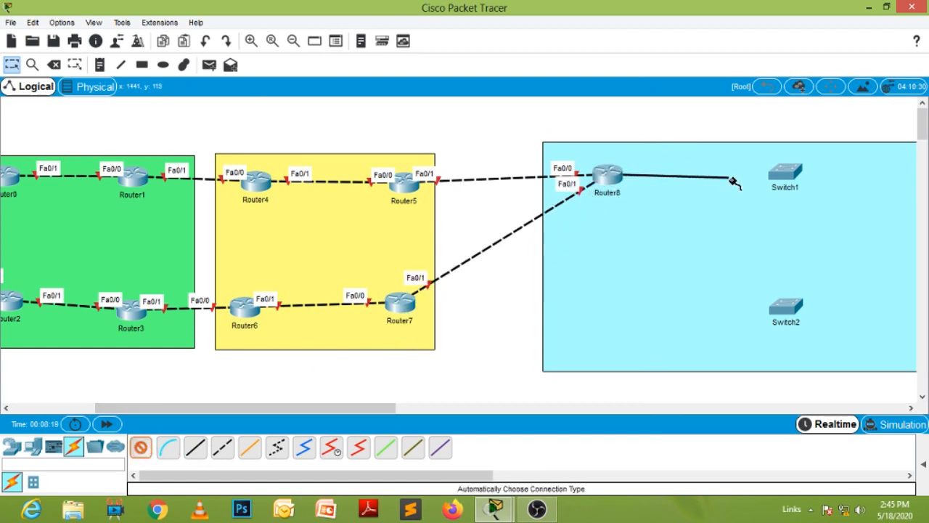
{"action": "left_click", "coordinate": [791, 172]}
{"action": "left_click", "coordinate": [788, 182]}
{"action": "left_click", "coordinate": [790, 305]}
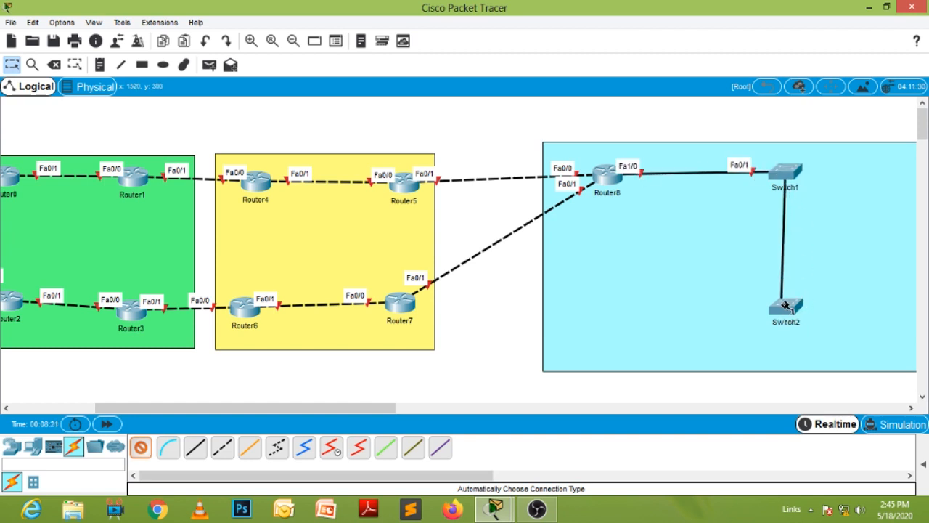
{"action": "left_click_drag", "start_coordinate": [134, 409], "coordinate": [98, 409]}
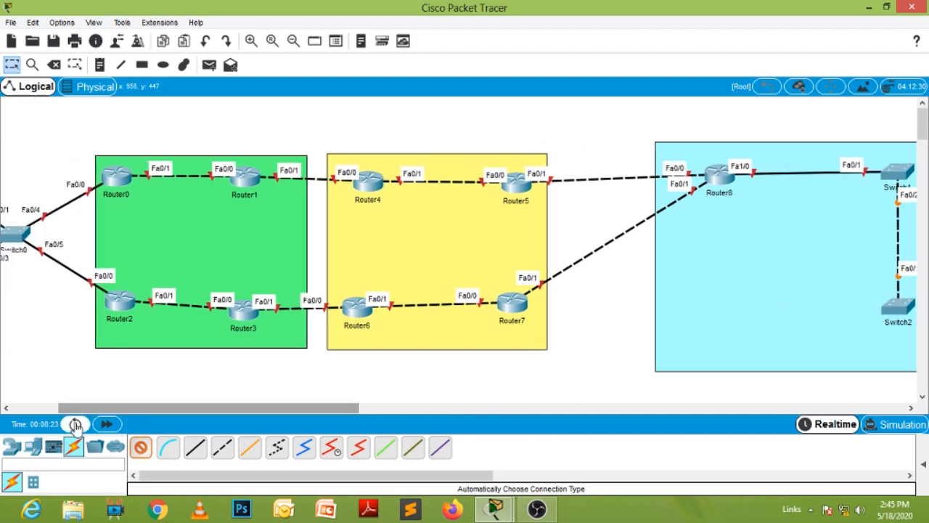
- Place four PCs in the cyan area, two stacked below Router8 and two stacked beside Switch1 near the area's far edge
{"action": "left_click", "coordinate": [36, 447]}
{"action": "left_click", "coordinate": [142, 450]}
{"action": "left_click", "coordinate": [761, 281]}
{"action": "left_click", "coordinate": [761, 348]}
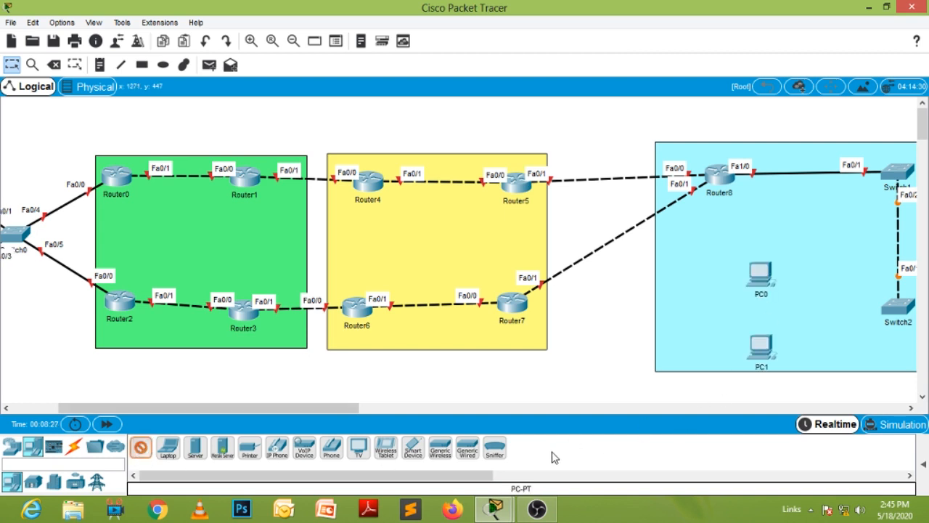
{"action": "left_click_drag", "start_coordinate": [330, 408], "coordinate": [496, 409]}
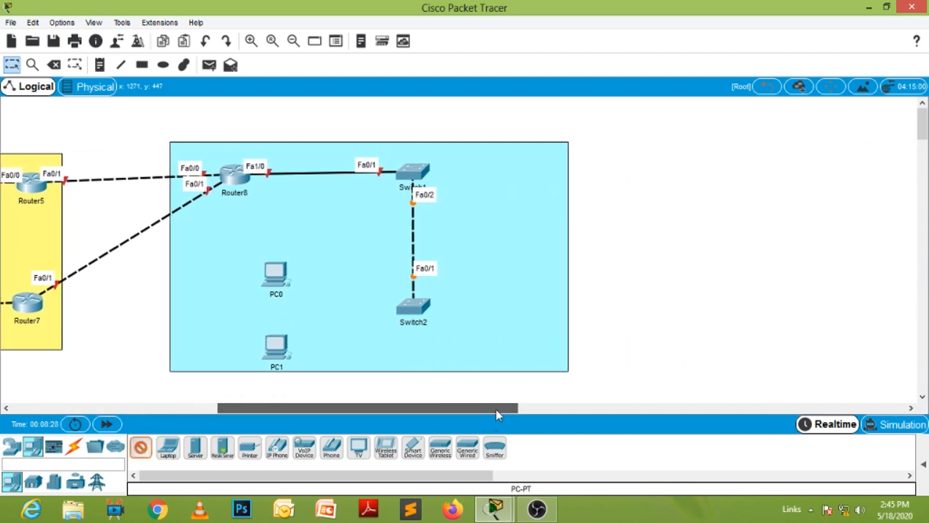
{"action": "left_click", "coordinate": [537, 155]}
{"action": "left_click", "coordinate": [535, 241]}
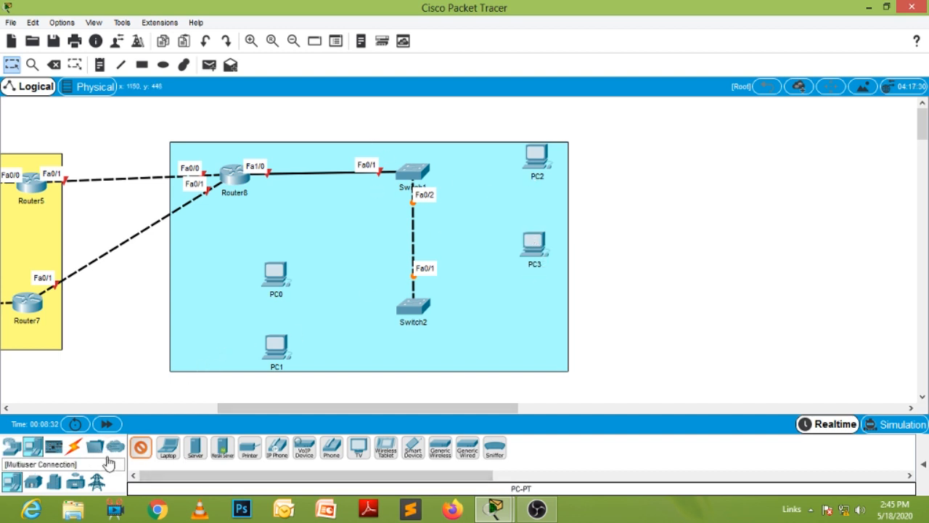
{"action": "left_click", "coordinate": [281, 278]}
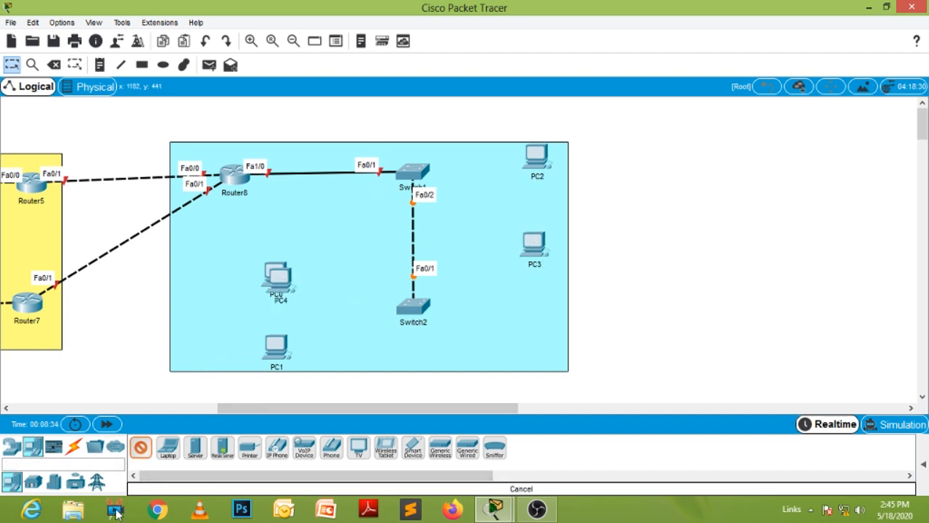
{"action": "left_click", "coordinate": [140, 450]}
{"action": "left_click", "coordinate": [53, 65]}
{"action": "left_click", "coordinate": [275, 277]}
{"action": "left_click", "coordinate": [12, 64]}
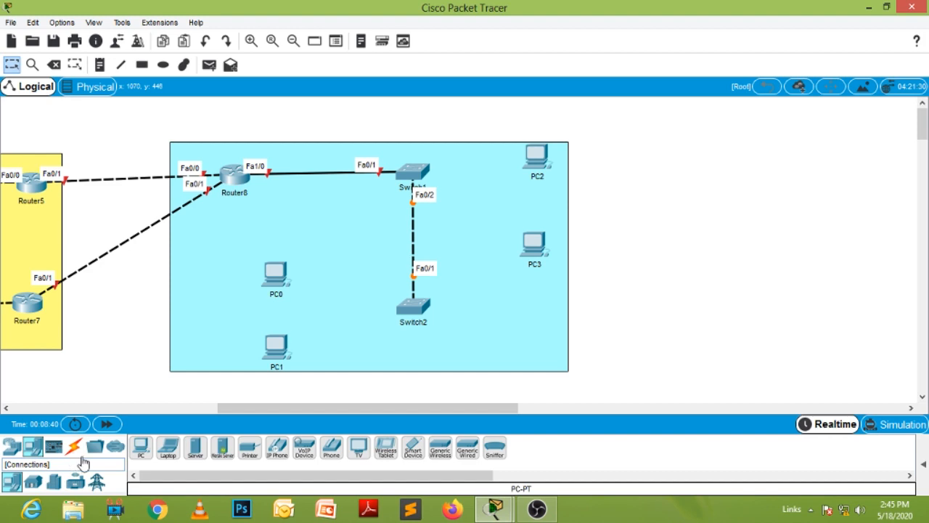
- Connect PC0 and PC1 to Switch2 with automatic connections
{"action": "left_click", "coordinate": [73, 447]}
{"action": "left_click", "coordinate": [140, 446]}
{"action": "left_click", "coordinate": [276, 278]}
{"action": "left_click", "coordinate": [413, 308]}
{"action": "left_click", "coordinate": [413, 307]}
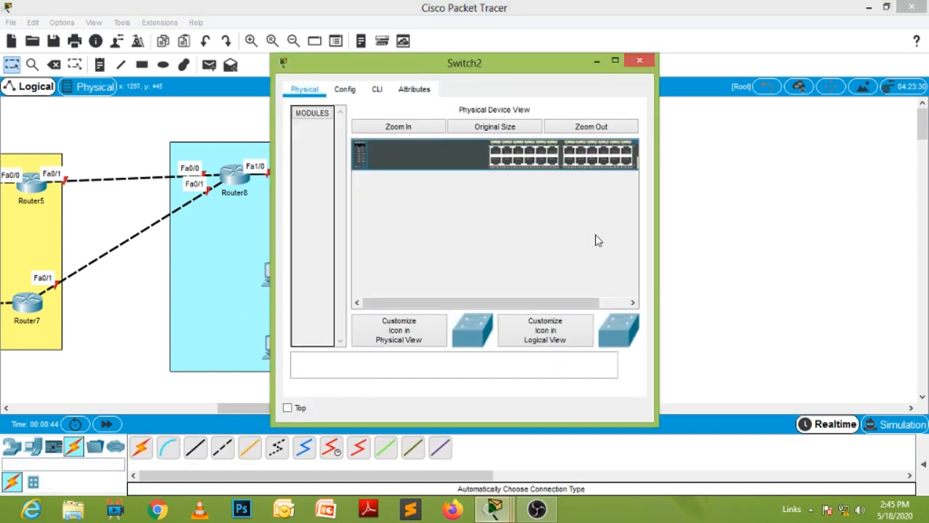
{"action": "left_click", "coordinate": [639, 61]}
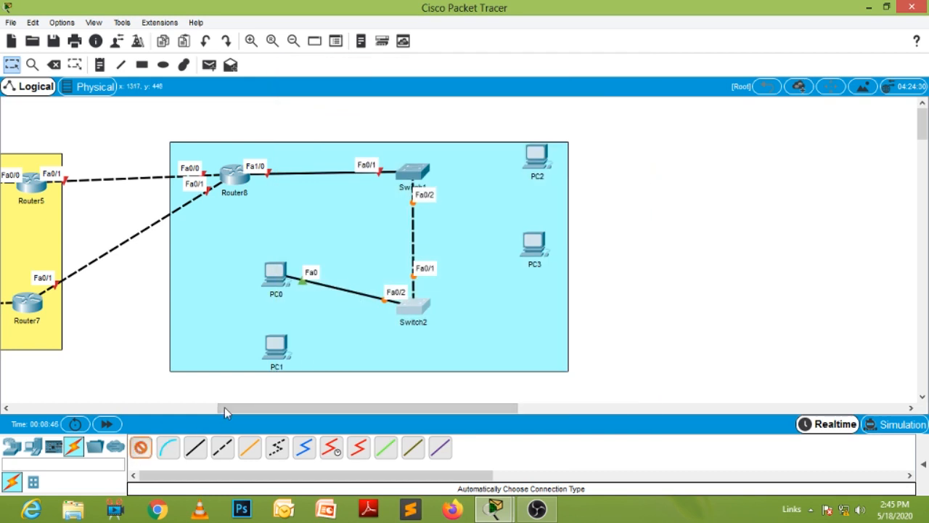
{"action": "left_click", "coordinate": [281, 347]}
{"action": "left_click", "coordinate": [410, 308]}
- Connect Switch1 to PC3 and to PC2 with automatic connections
{"action": "left_click", "coordinate": [415, 174]}
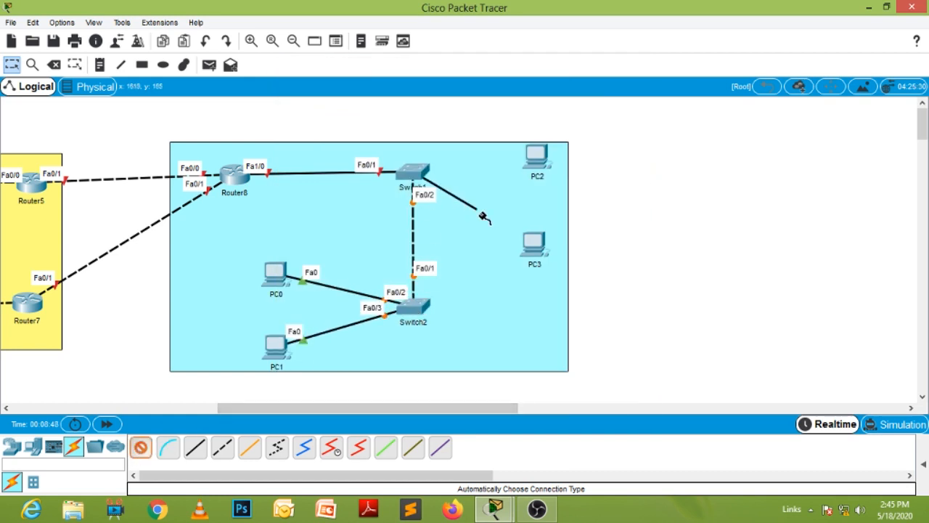
{"action": "left_click", "coordinate": [536, 242]}
{"action": "left_click", "coordinate": [412, 172]}
{"action": "left_click", "coordinate": [536, 156]}
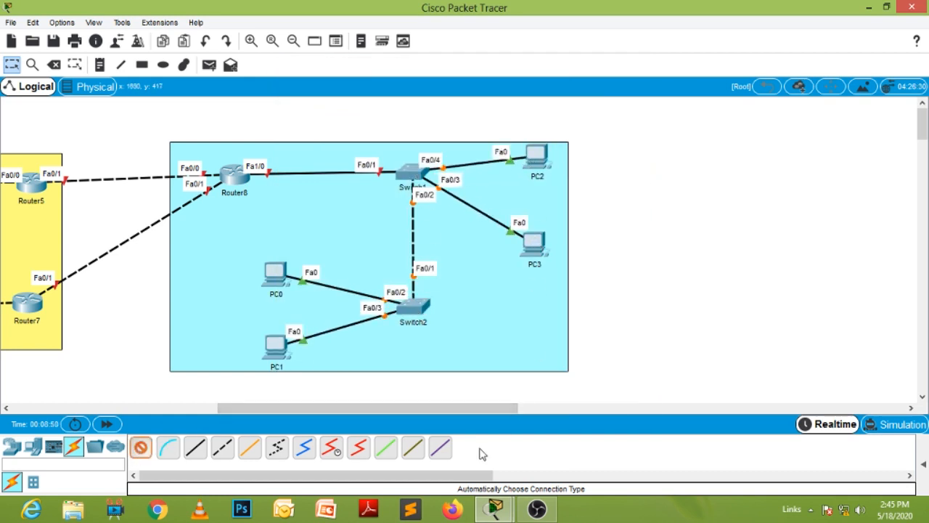
- Add the text notes ISP1 below the Router0–Router1 link and ISP2 above the Router2–Router3 link in the green area
{"action": "left_click_drag", "start_coordinate": [431, 412], "coordinate": [217, 419]}
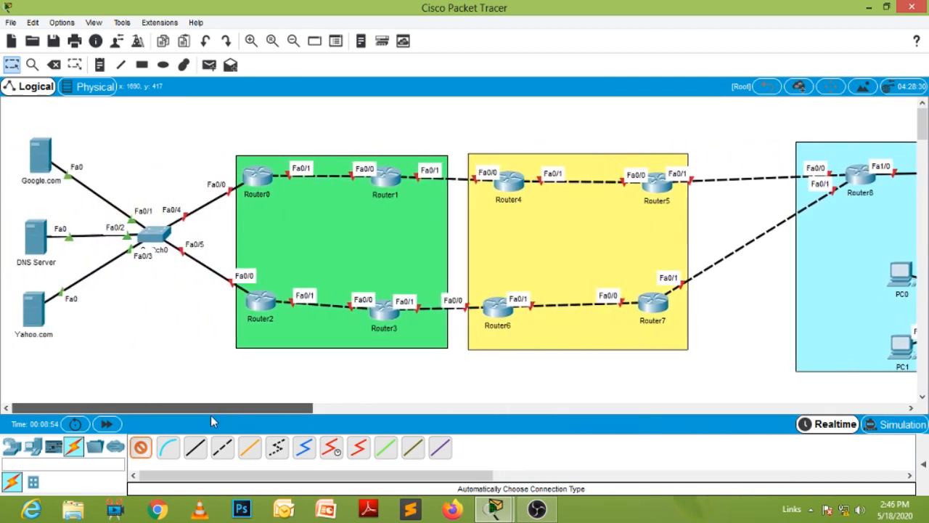
{"action": "left_click_drag", "start_coordinate": [209, 408], "coordinate": [282, 411]}
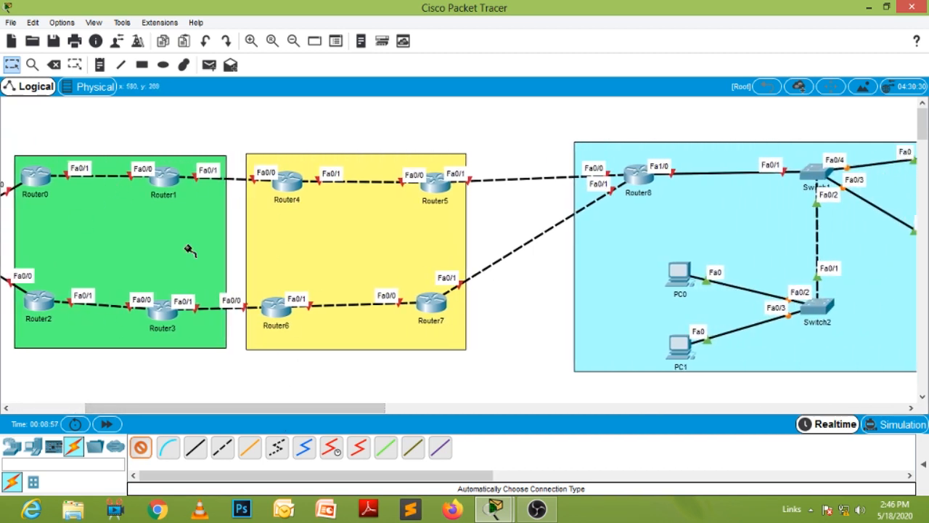
{"action": "left_click_drag", "start_coordinate": [272, 411], "coordinate": [199, 411]}
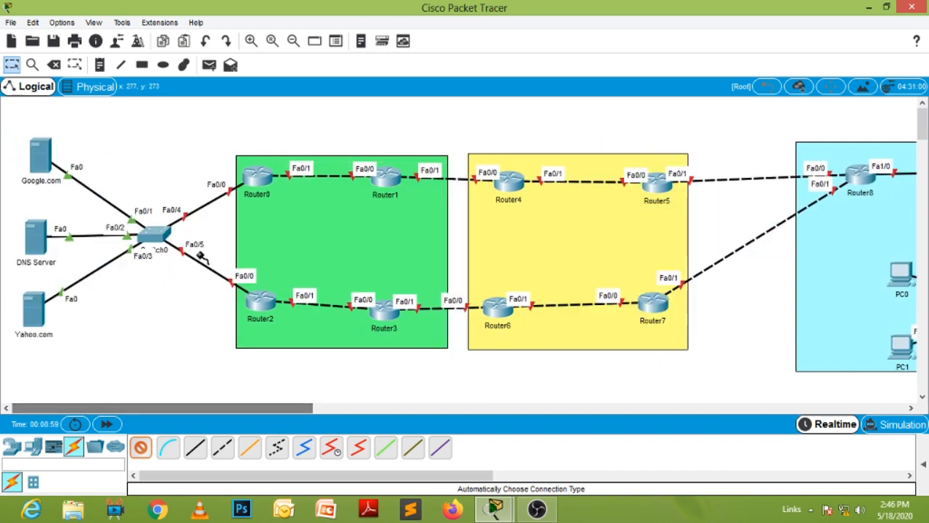
{"action": "left_click", "coordinate": [99, 64]}
{"action": "left_click", "coordinate": [302, 202]}
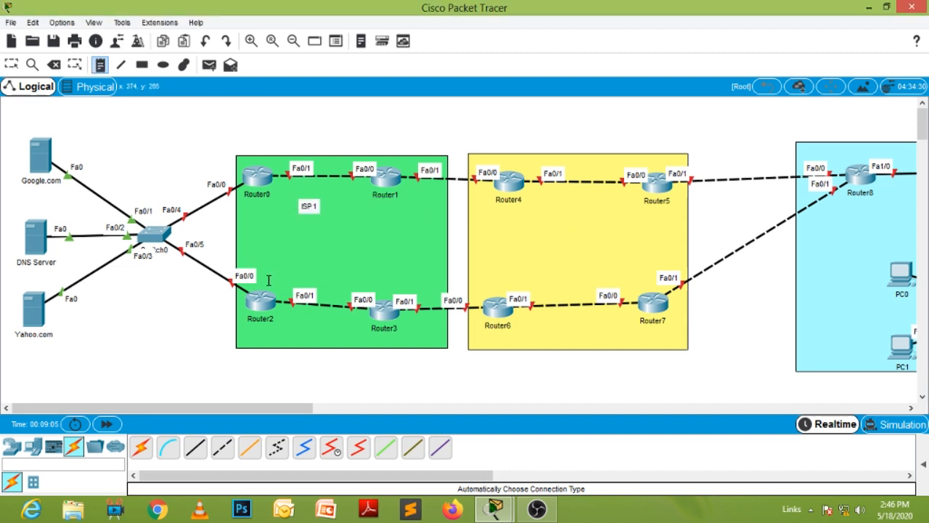
{"action": "left_click", "coordinate": [302, 270]}
{"action": "type", "text": "ISP 2"}
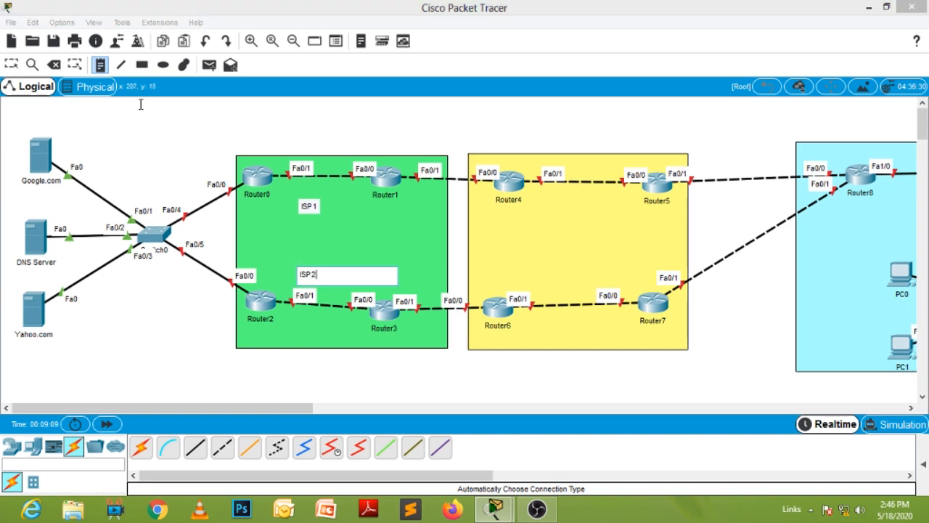
- Add the text notes ISP3 below the Router4–Router5 link and ISP4 above the Router6–Router7 link in the yellow area
{"action": "left_click", "coordinate": [102, 64]}
{"action": "left_click", "coordinate": [553, 198]}
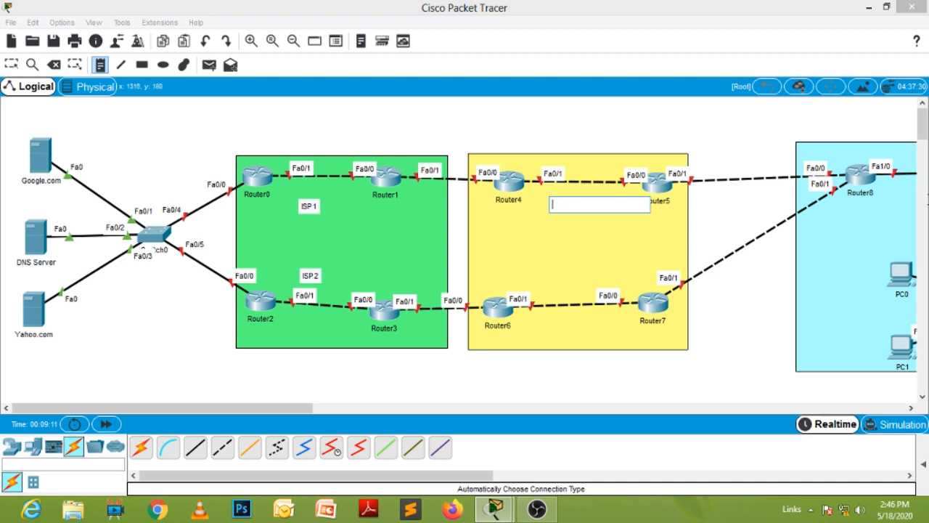
{"action": "type", "text": "ISP 3"}
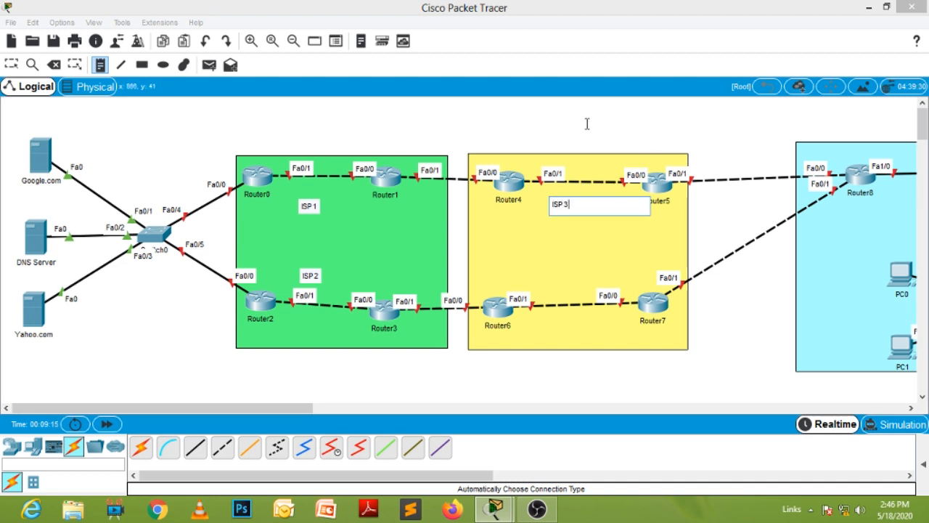
{"action": "left_click", "coordinate": [196, 135]}
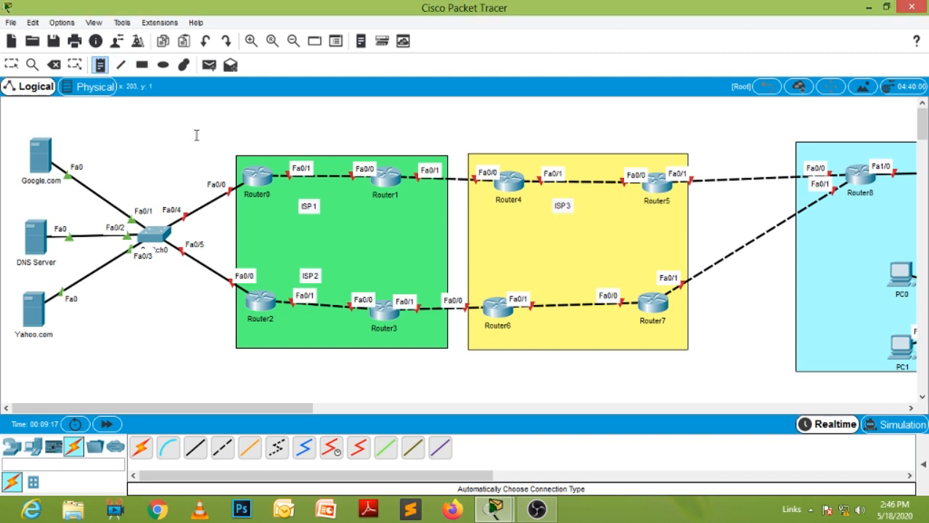
{"action": "left_click", "coordinate": [552, 289]}
{"action": "type", "text": "ISP 4"}
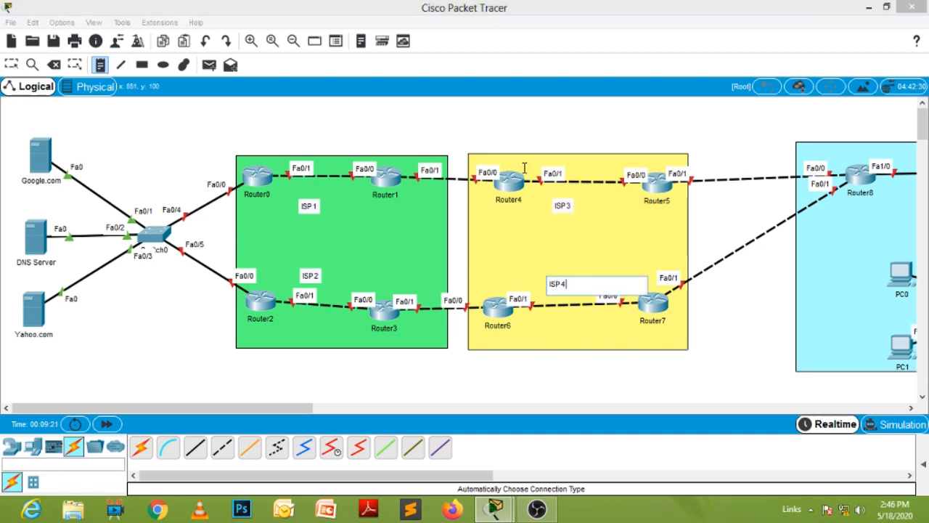
{"action": "left_click_drag", "start_coordinate": [283, 407], "coordinate": [386, 410]}
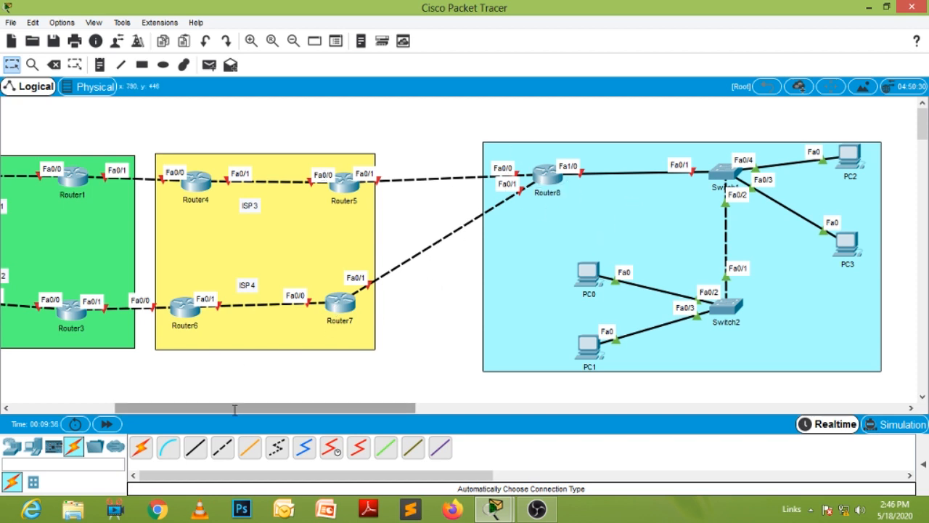
{"action": "left_click_drag", "start_coordinate": [234, 410], "coordinate": [204, 410]}
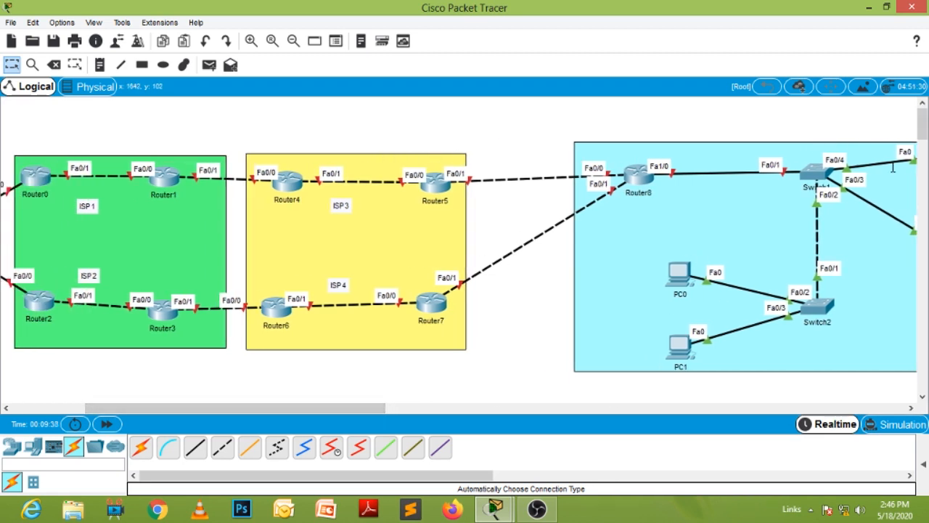
{"action": "left_click_drag", "start_coordinate": [354, 408], "coordinate": [270, 409]}
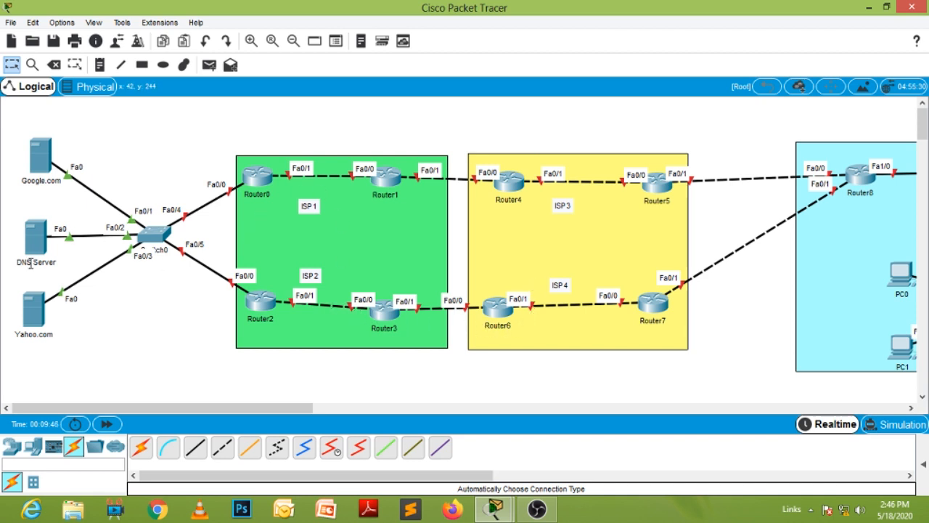
{"action": "mouse_move", "coordinate": [31, 264]}
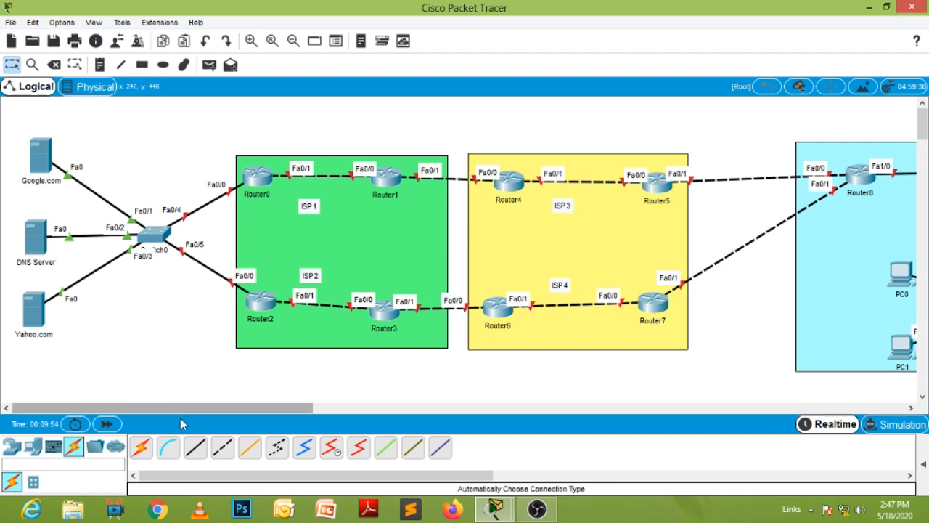
{"action": "left_click_drag", "start_coordinate": [190, 408], "coordinate": [143, 415]}
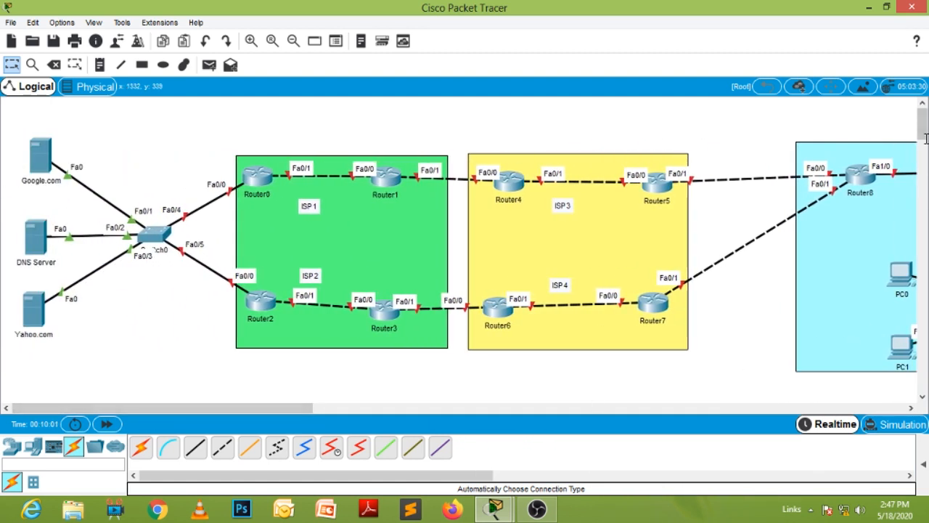
- Draw a large rectangle with light green fill #aaff7f in the empty workspace below the yellow and cyan areas
{"action": "left_click_drag", "start_coordinate": [925, 129], "coordinate": [925, 142]}
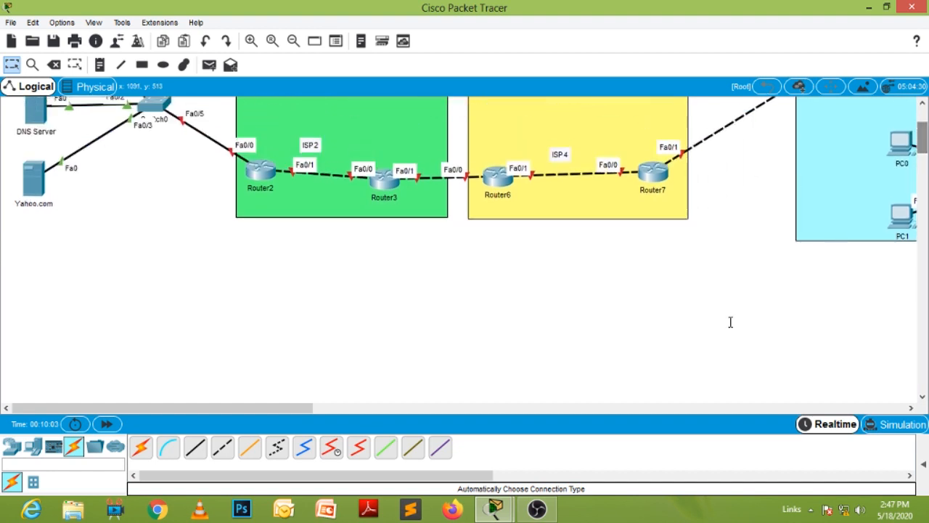
{"action": "left_click_drag", "start_coordinate": [278, 412], "coordinate": [340, 412]}
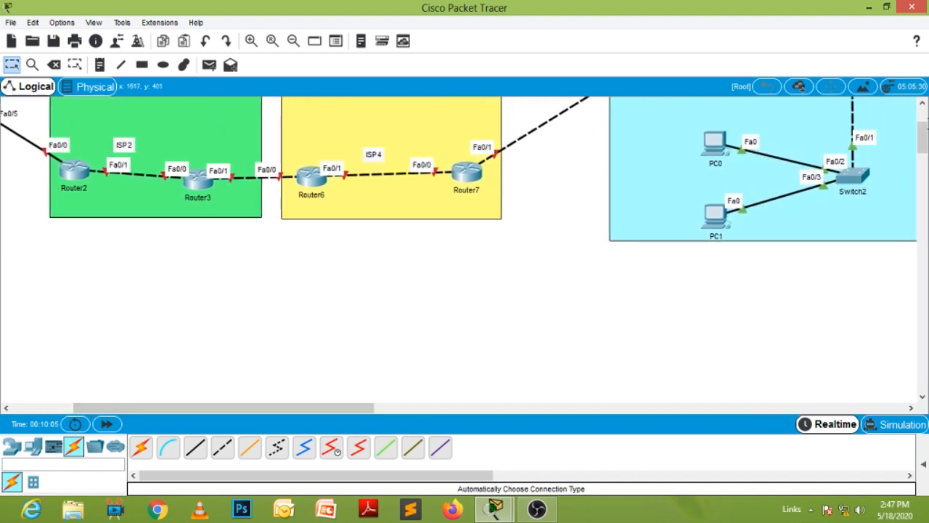
{"action": "left_click_drag", "start_coordinate": [923, 131], "coordinate": [923, 139]}
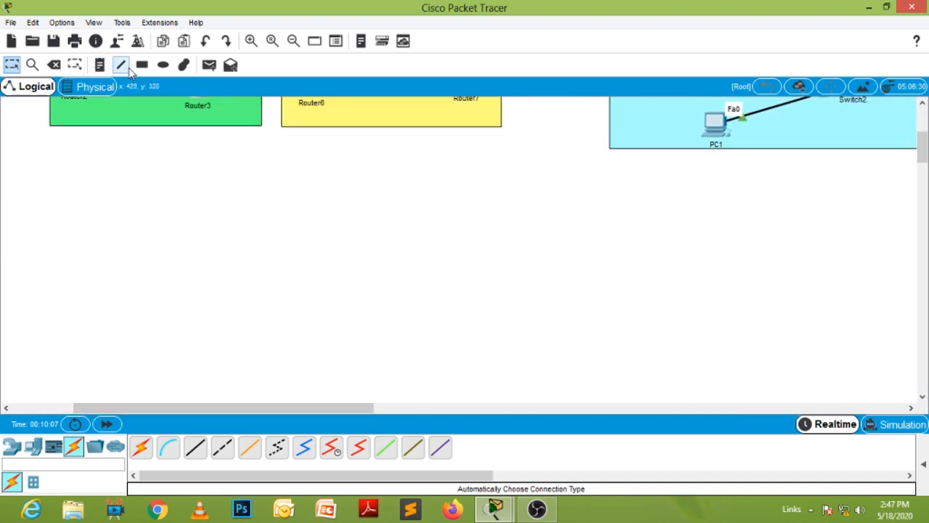
{"action": "left_click", "coordinate": [142, 64]}
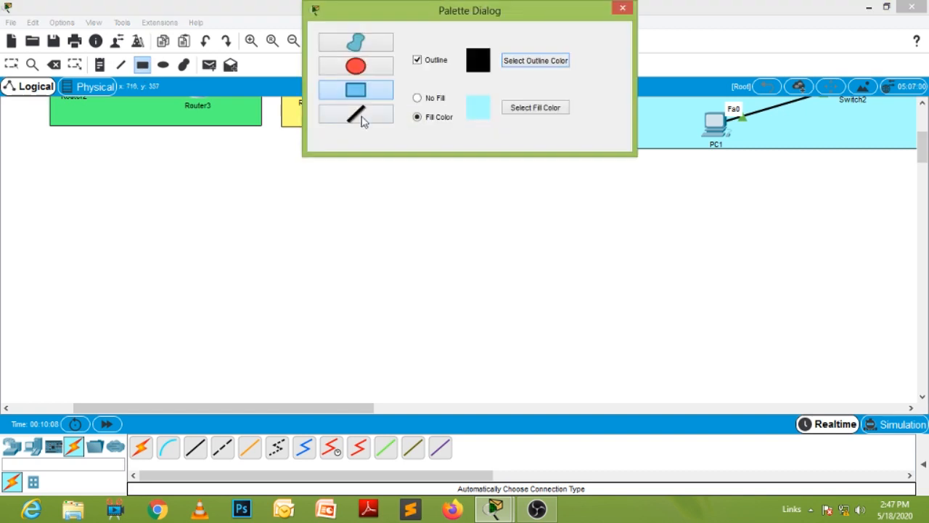
{"action": "left_click", "coordinate": [549, 108]}
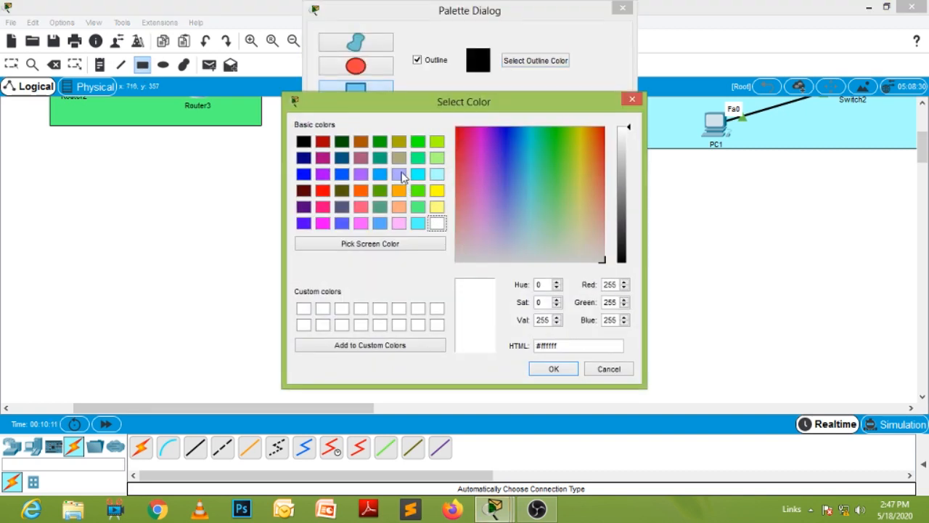
{"action": "left_click", "coordinate": [437, 158]}
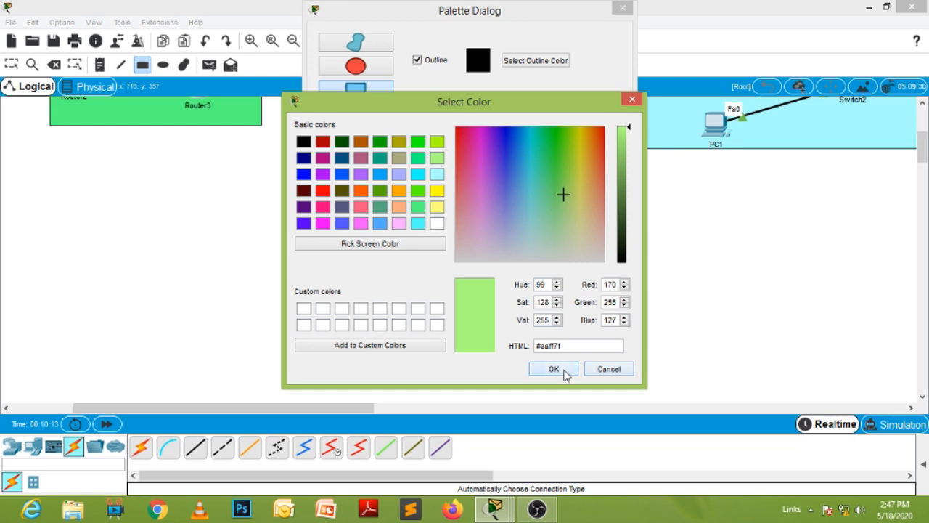
{"action": "left_click", "coordinate": [553, 370]}
{"action": "left_click_drag", "start_coordinate": [289, 198], "coordinate": [738, 396]}
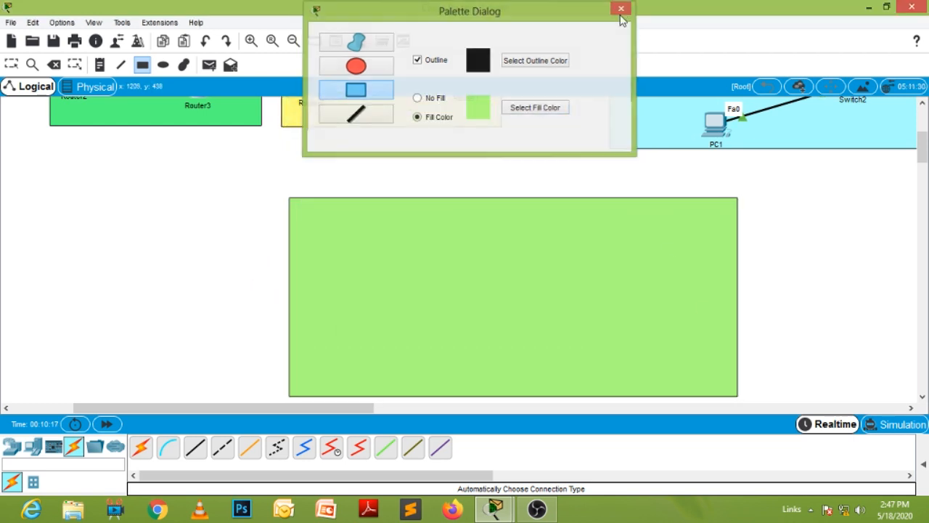
{"action": "left_click", "coordinate": [623, 8]}
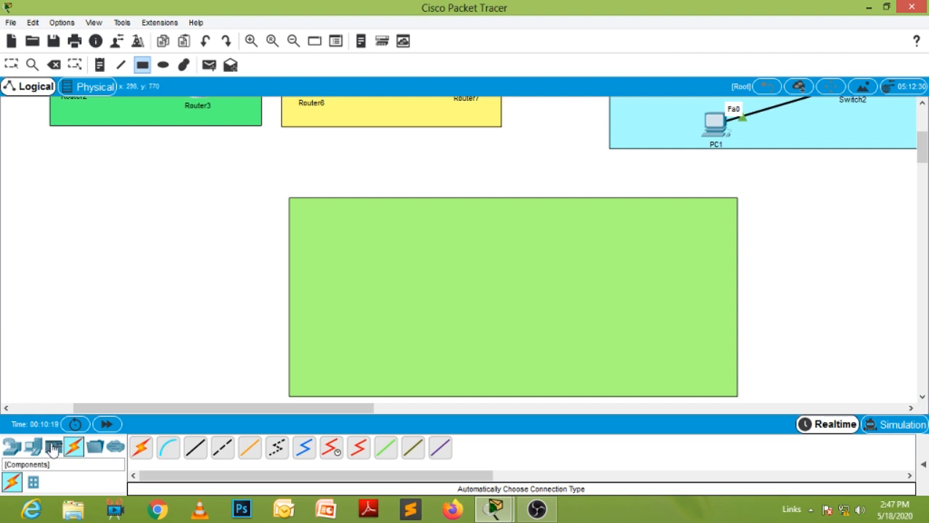
- Place two 2811 routers side by side near the upper edge of the light green rectangle
{"action": "left_click", "coordinate": [11, 446]}
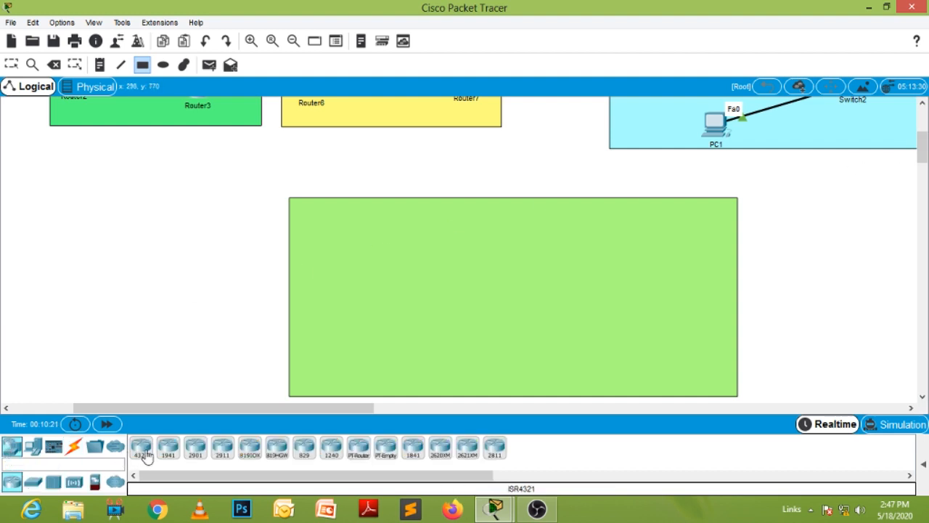
{"action": "left_click", "coordinate": [143, 450]}
{"action": "left_click", "coordinate": [146, 444]}
{"action": "left_click", "coordinate": [495, 445]}
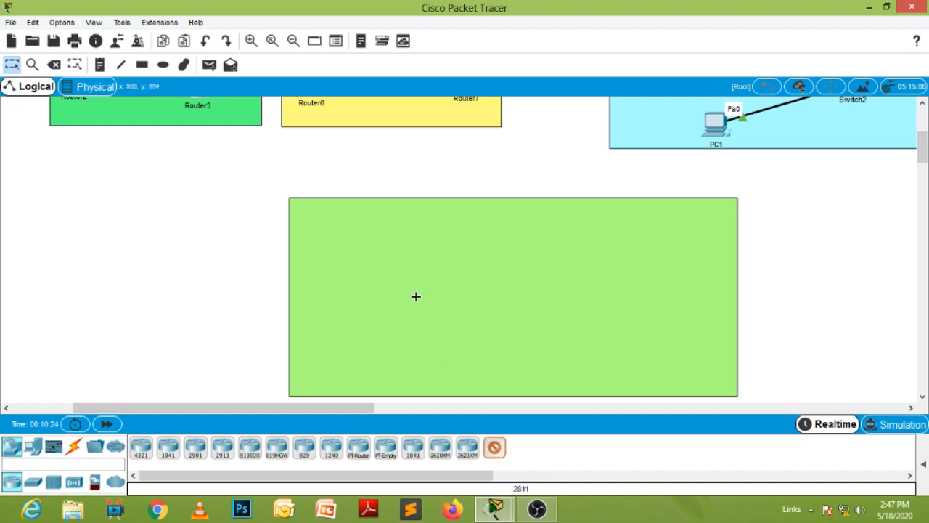
{"action": "left_click", "coordinate": [364, 227]}
{"action": "left_click", "coordinate": [519, 225]}
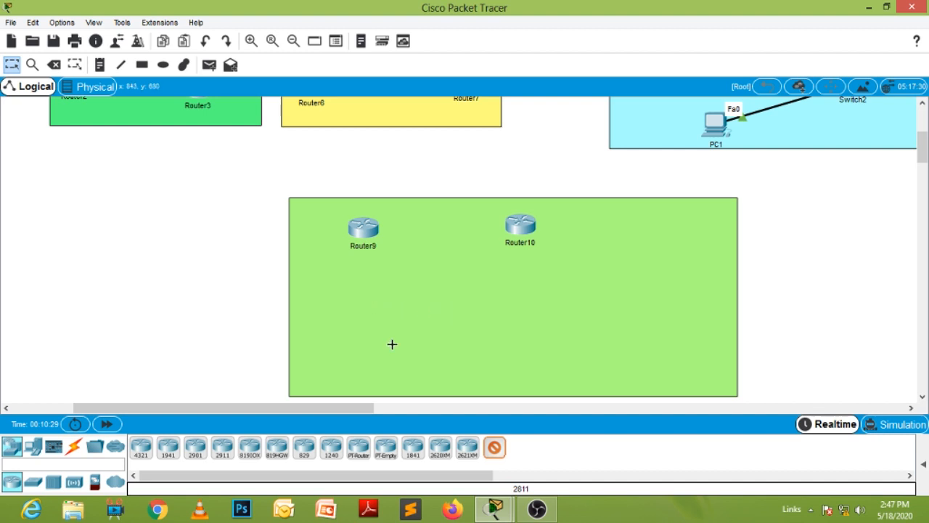
- Place two 2960-24TT switches side by side below the routers in the light green area
{"action": "left_click", "coordinate": [13, 450]}
{"action": "left_click", "coordinate": [33, 482]}
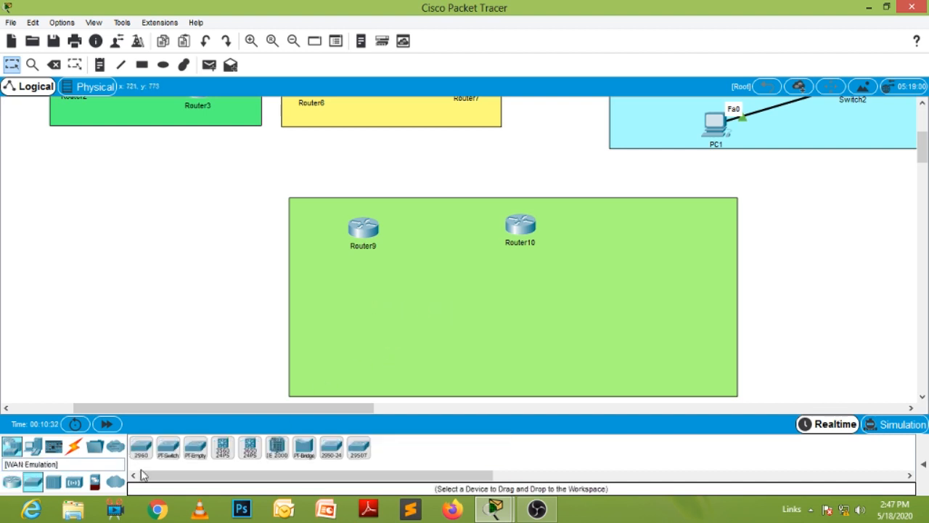
{"action": "left_click", "coordinate": [436, 291]}
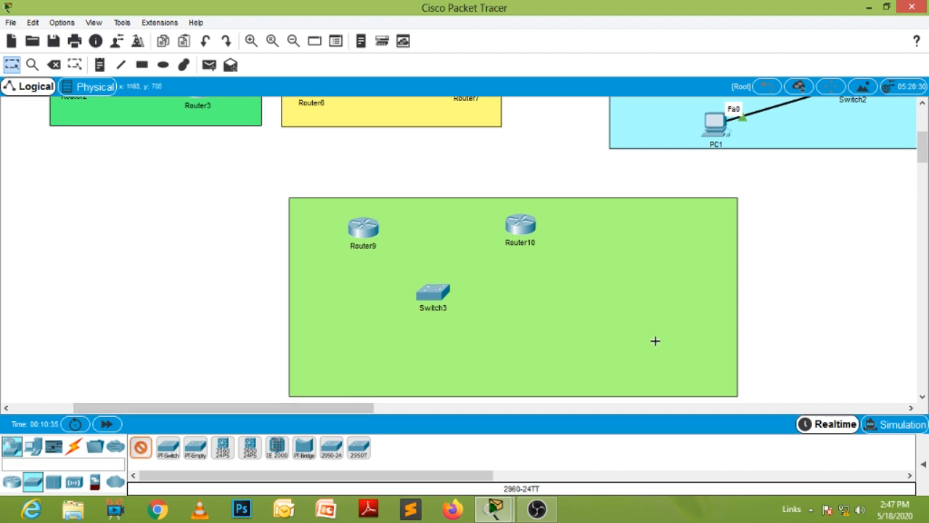
{"action": "left_click", "coordinate": [625, 295]}
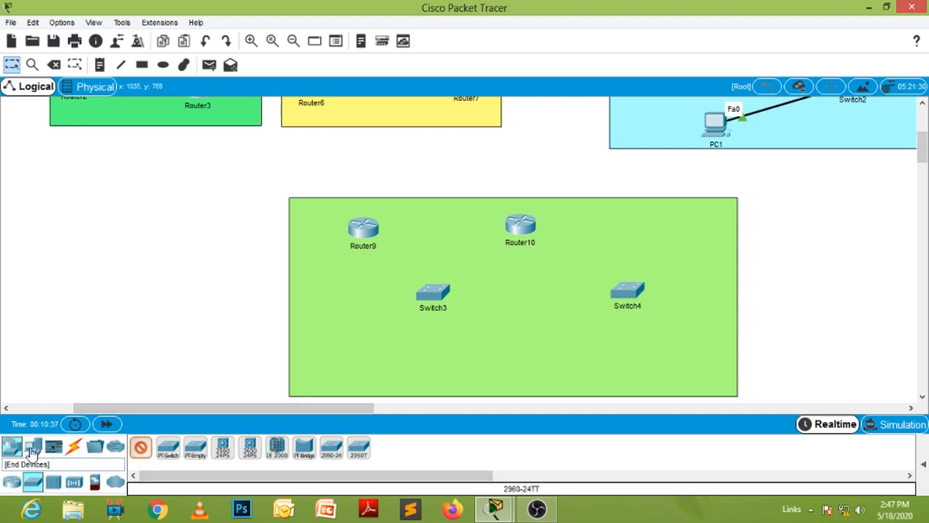
- Place four PCs along the lower edge of the light green area, two below each switch
{"action": "left_click", "coordinate": [32, 446]}
{"action": "left_click", "coordinate": [140, 451], "text": "ctrl"}
{"action": "left_click", "coordinate": [385, 360]}
{"action": "left_click", "coordinate": [458, 356]}
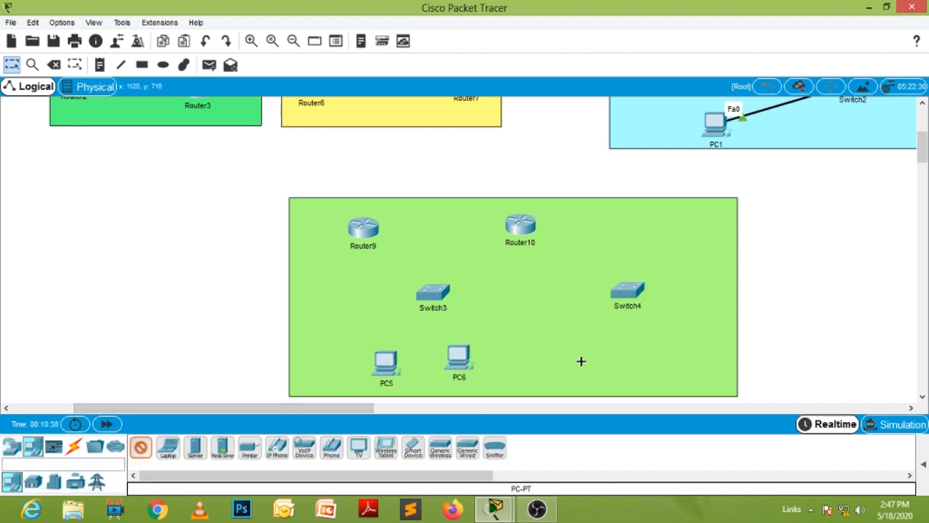
{"action": "left_click", "coordinate": [586, 361]}
{"action": "left_click", "coordinate": [665, 360]}
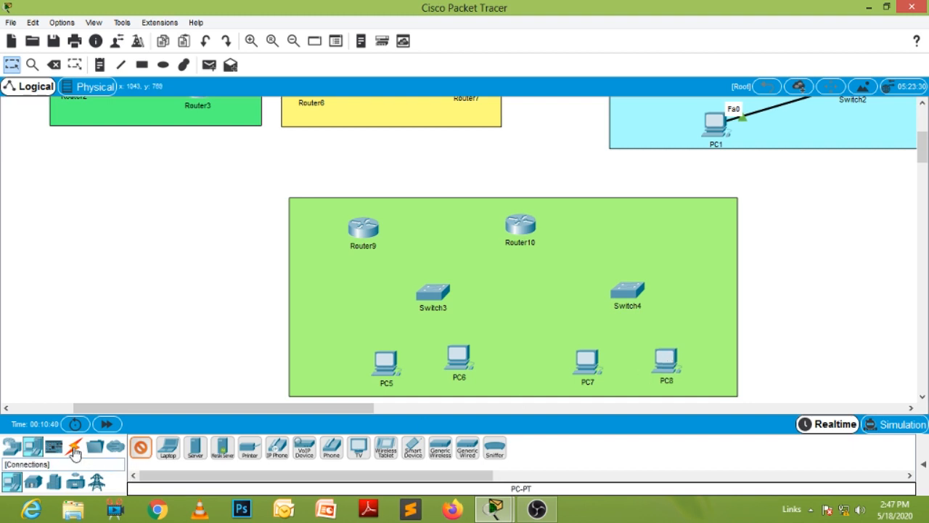
- Connect PC5 and PC6 to Switch3 and PC7 and PC8 to Switch4, using the automatic connection type
{"action": "left_click", "coordinate": [75, 448]}
{"action": "left_click", "coordinate": [142, 451]}
{"action": "left_click", "coordinate": [385, 370]}
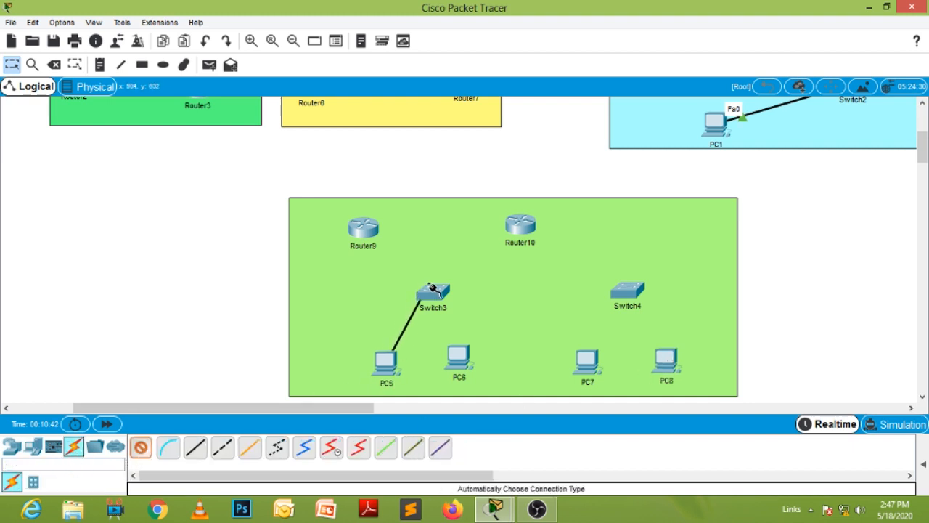
{"action": "left_click", "coordinate": [433, 292]}
{"action": "left_click", "coordinate": [434, 293]}
{"action": "left_click", "coordinate": [459, 357]}
{"action": "left_click", "coordinate": [589, 361]}
{"action": "left_click", "coordinate": [627, 292]}
{"action": "left_click", "coordinate": [628, 292]}
{"action": "left_click", "coordinate": [666, 361]}
- Connect Switch3 to Switch4, Router9 and Router10 with automatically chosen cables
{"action": "left_click", "coordinate": [433, 294]}
{"action": "left_click", "coordinate": [626, 290]}
{"action": "left_click", "coordinate": [434, 294]}
{"action": "left_click", "coordinate": [363, 228]}
{"action": "left_click", "coordinate": [449, 287]}
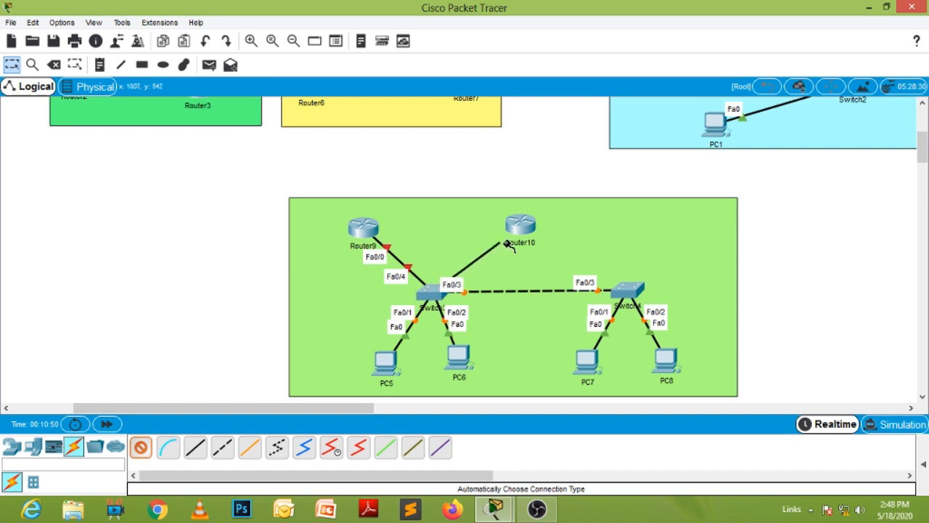
{"action": "left_click", "coordinate": [519, 225]}
- Try to connect Router9 to Router7 with an automatically chosen cable
{"action": "scroll", "coordinate": [577, 371], "scroll_direction": "up", "scroll_amount": 3}
{"action": "left_click", "coordinate": [357, 361]}
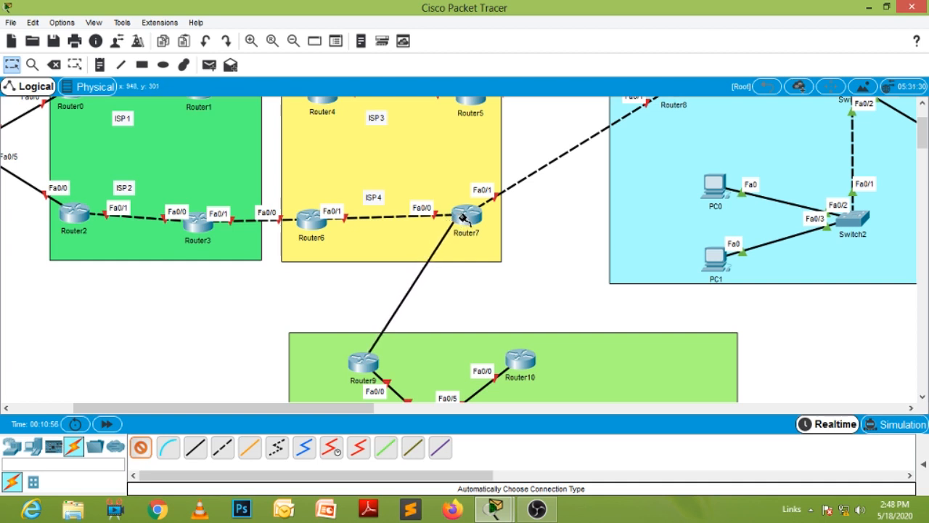
{"action": "left_click", "coordinate": [464, 218]}
{"action": "left_click", "coordinate": [528, 273]}
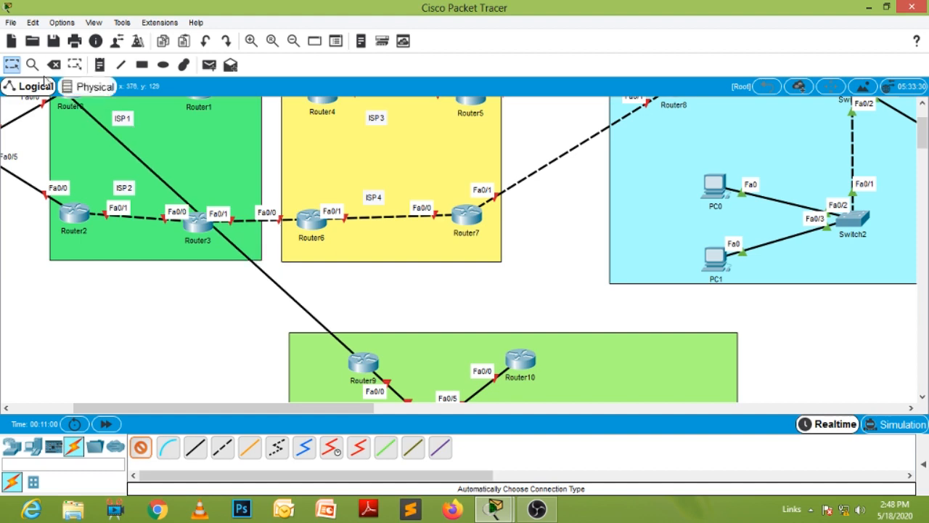
{"action": "left_click", "coordinate": [7, 66]}
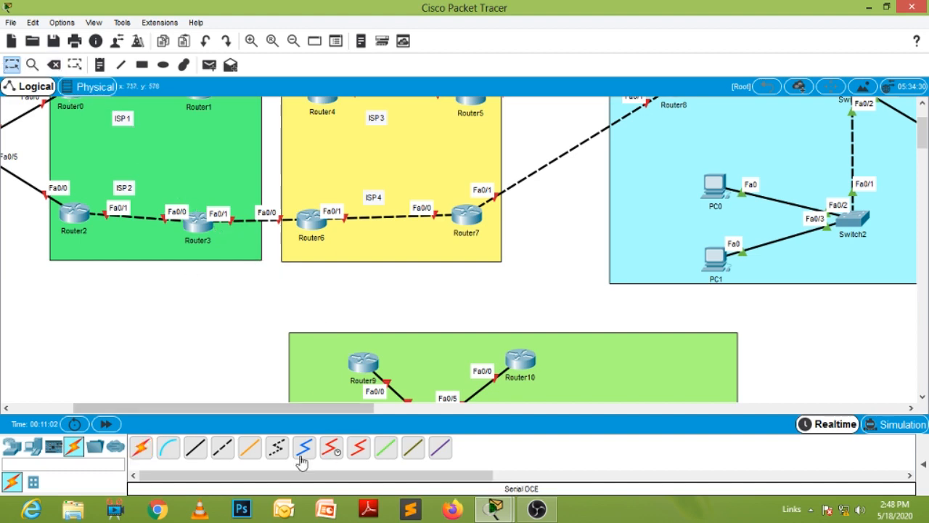
- Install an NM-1FE-TX module in Router7's large empty network module slot
{"action": "left_click", "coordinate": [475, 220]}
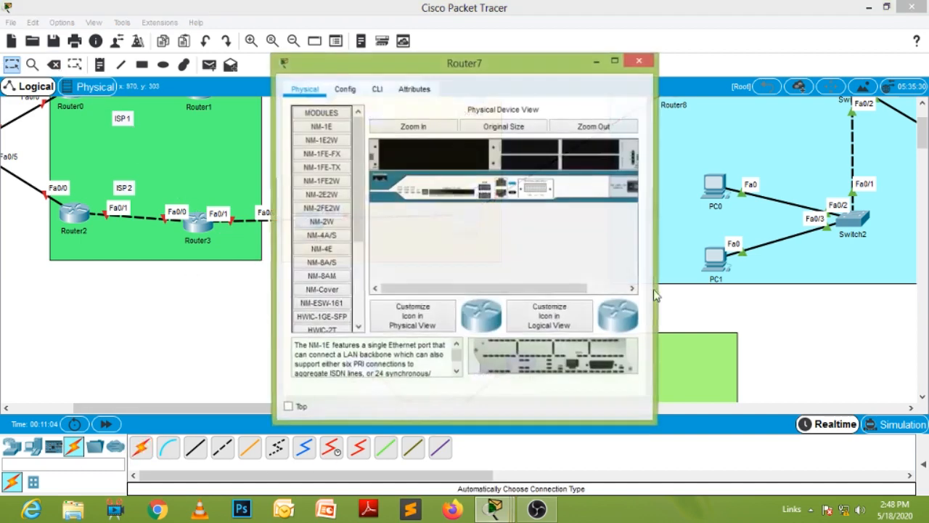
{"action": "left_click", "coordinate": [637, 288]}
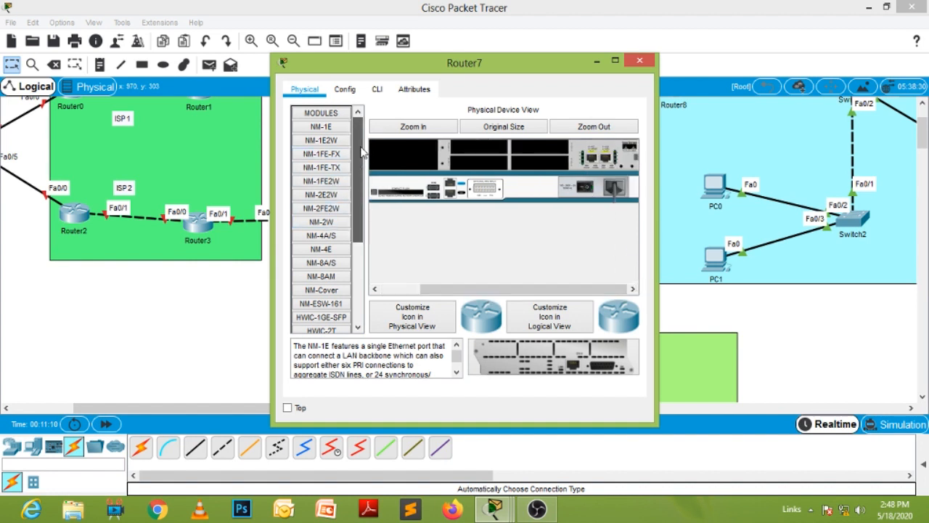
{"action": "left_click", "coordinate": [338, 168]}
{"action": "left_click", "coordinate": [338, 154]}
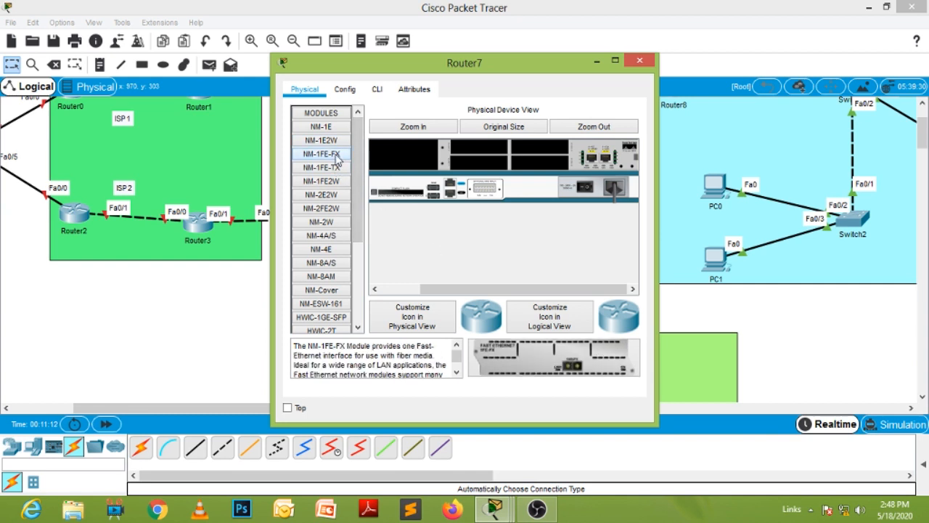
{"action": "left_click_drag", "start_coordinate": [356, 213], "coordinate": [363, 327]}
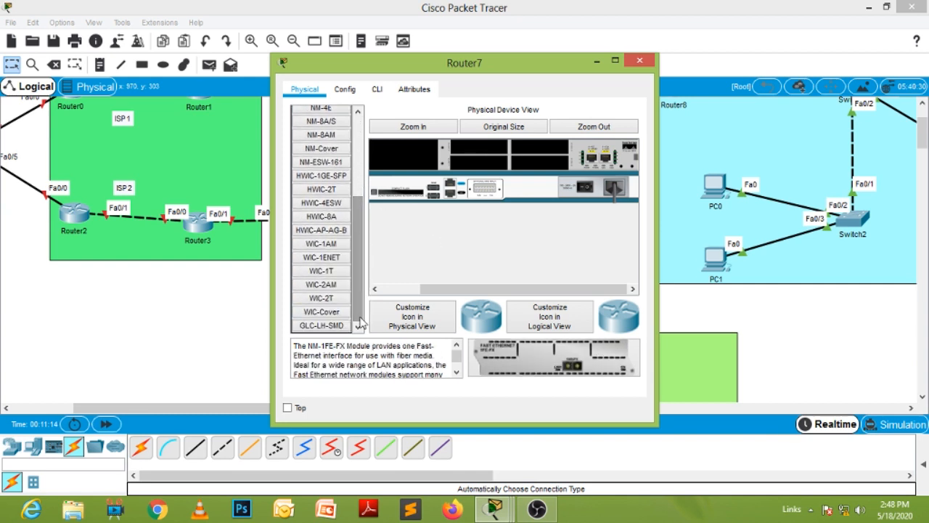
{"action": "left_click", "coordinate": [336, 299]}
{"action": "left_click_drag", "start_coordinate": [354, 272], "coordinate": [369, 146]}
{"action": "left_click_drag", "start_coordinate": [463, 65], "coordinate": [523, 25]}
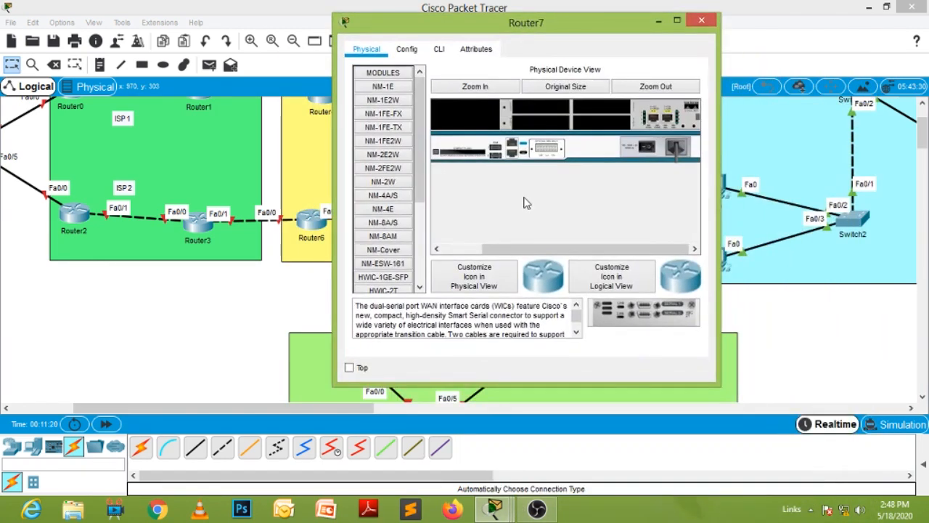
{"action": "left_click", "coordinate": [398, 132]}
{"action": "left_click_drag", "start_coordinate": [619, 312], "coordinate": [470, 116]}
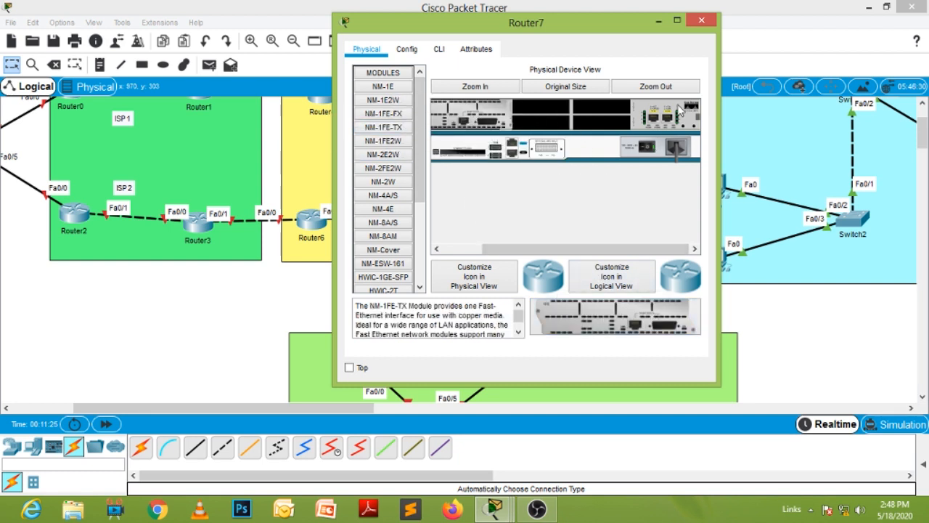
{"action": "left_click", "coordinate": [702, 20]}
- Install an NM-1FE-TX module in Router5's large empty network module slot
{"action": "scroll", "coordinate": [527, 246], "scroll_direction": "up", "scroll_amount": 2}
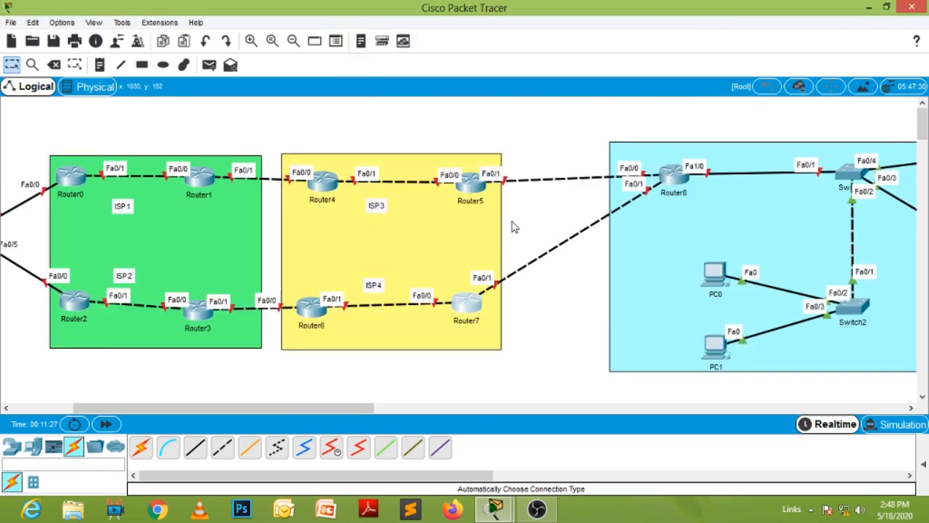
{"action": "left_click", "coordinate": [470, 183]}
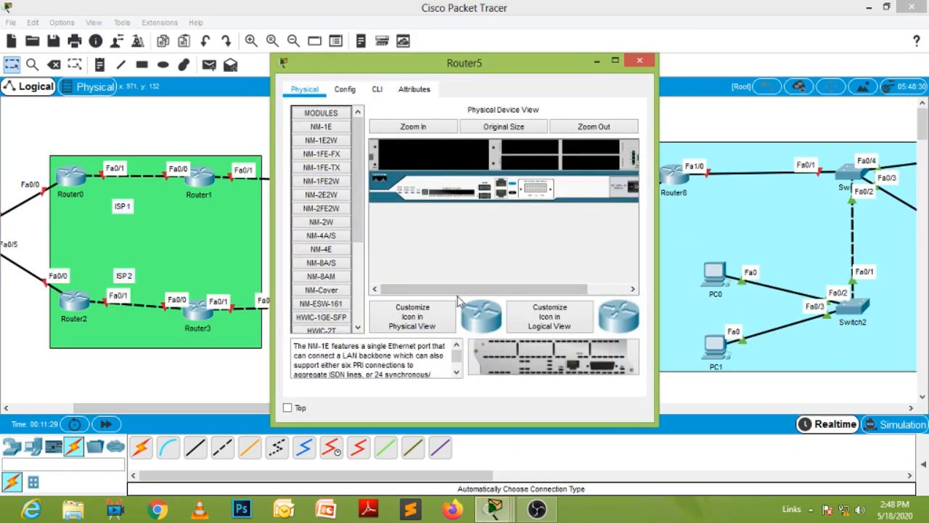
{"action": "left_click_drag", "start_coordinate": [458, 290], "coordinate": [496, 289]}
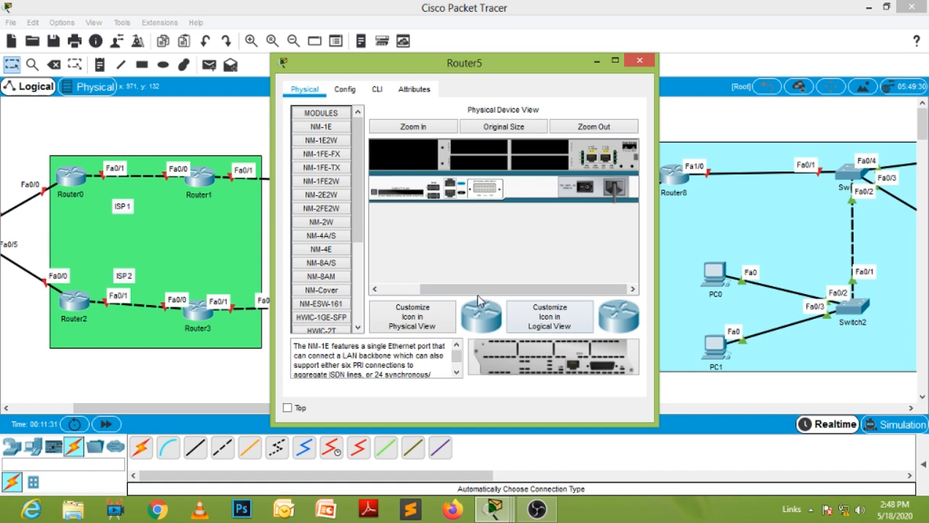
{"action": "left_click", "coordinate": [328, 169]}
{"action": "left_click_drag", "start_coordinate": [579, 361], "coordinate": [398, 161]}
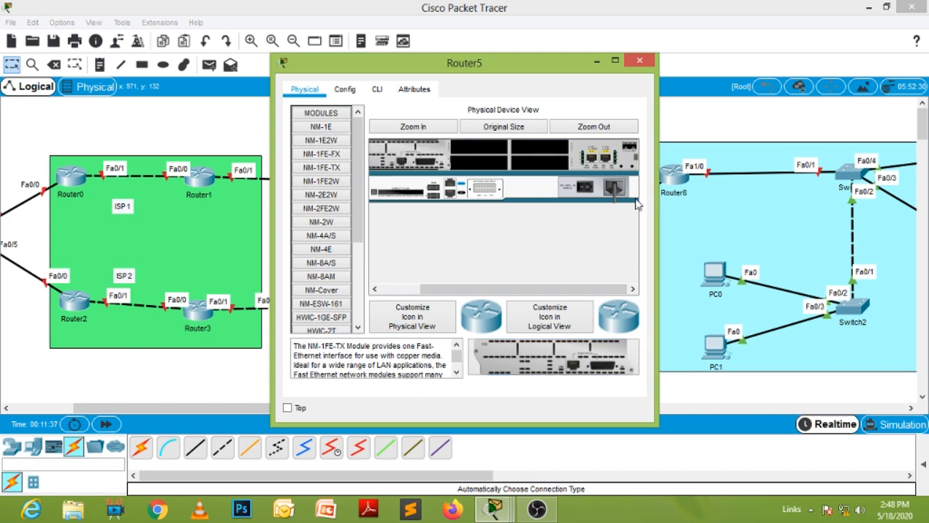
{"action": "left_click", "coordinate": [640, 61]}
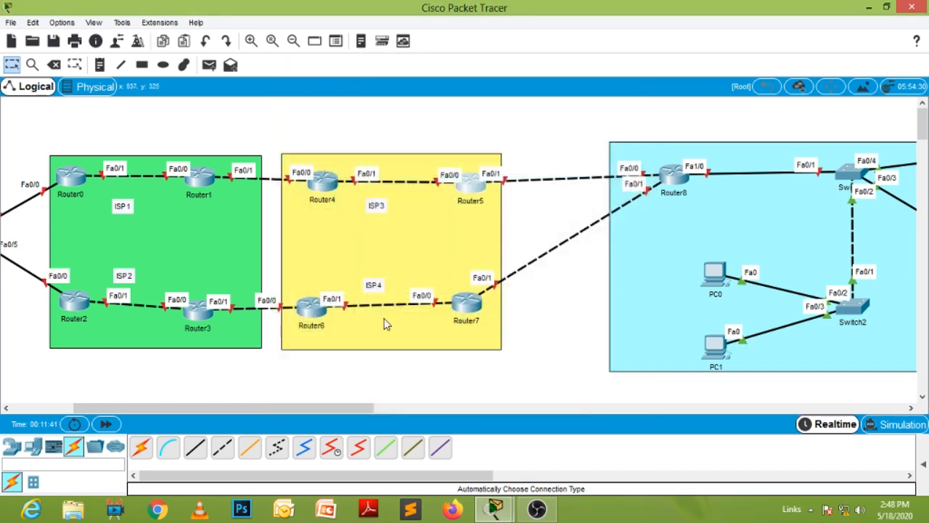
- Move Router7 slightly closer to Router6 and connect Router9 to Router7 with an automatically chosen cable
{"action": "scroll", "coordinate": [554, 382], "scroll_direction": "down", "scroll_amount": 3}
{"action": "left_click_drag", "start_coordinate": [468, 176], "coordinate": [430, 180]}
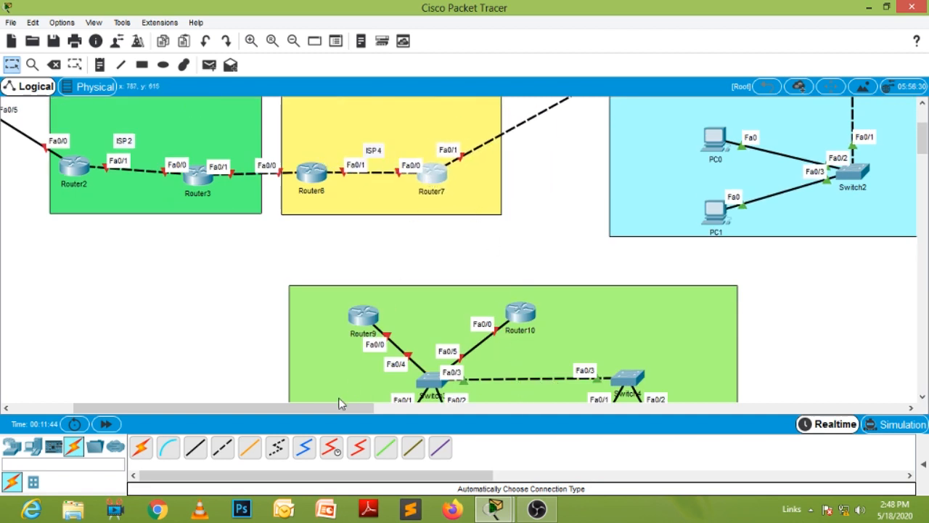
{"action": "left_click", "coordinate": [141, 447]}
{"action": "left_click", "coordinate": [370, 317]}
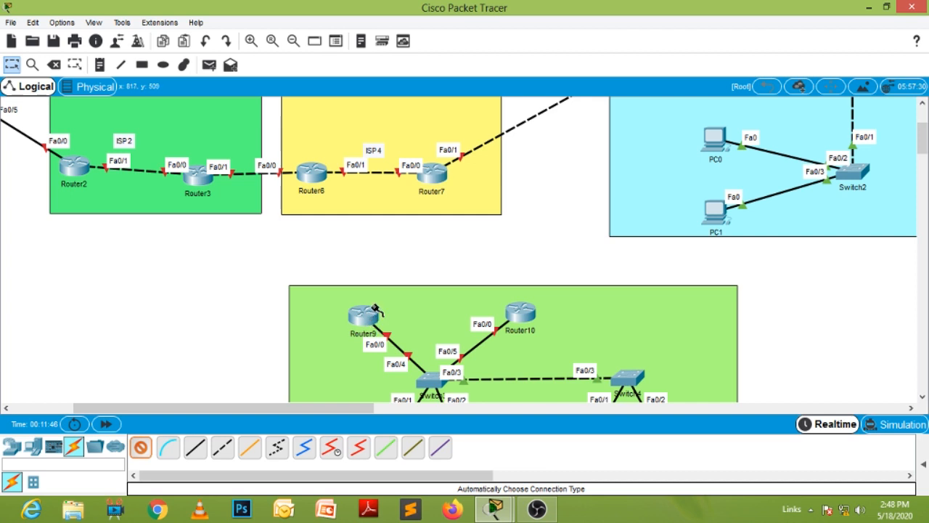
{"action": "left_click", "coordinate": [430, 178]}
- Connect Router10 to Router5 with an automatically chosen cable and end the cabling
{"action": "left_click", "coordinate": [521, 310]}
{"action": "scroll", "coordinate": [612, 145], "scroll_direction": "up", "scroll_amount": 3}
{"action": "left_click", "coordinate": [637, 195]}
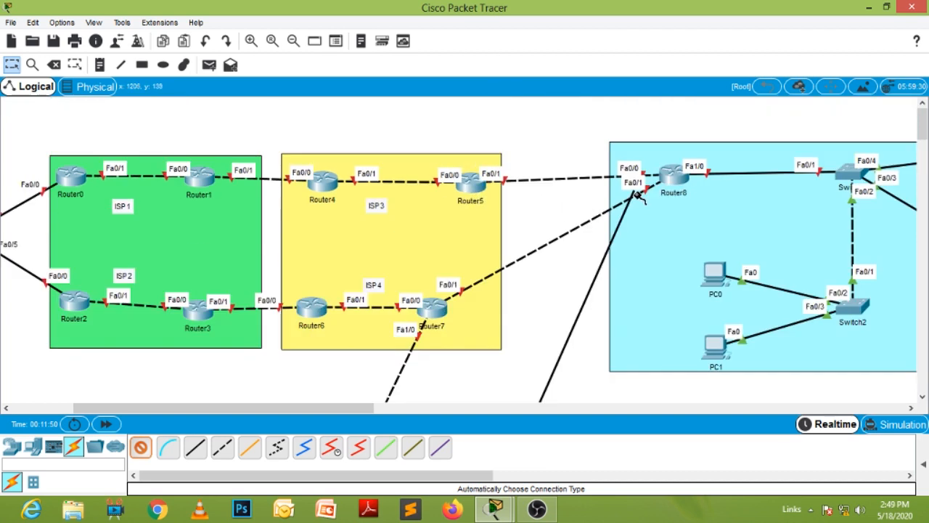
{"action": "left_click", "coordinate": [472, 187]}
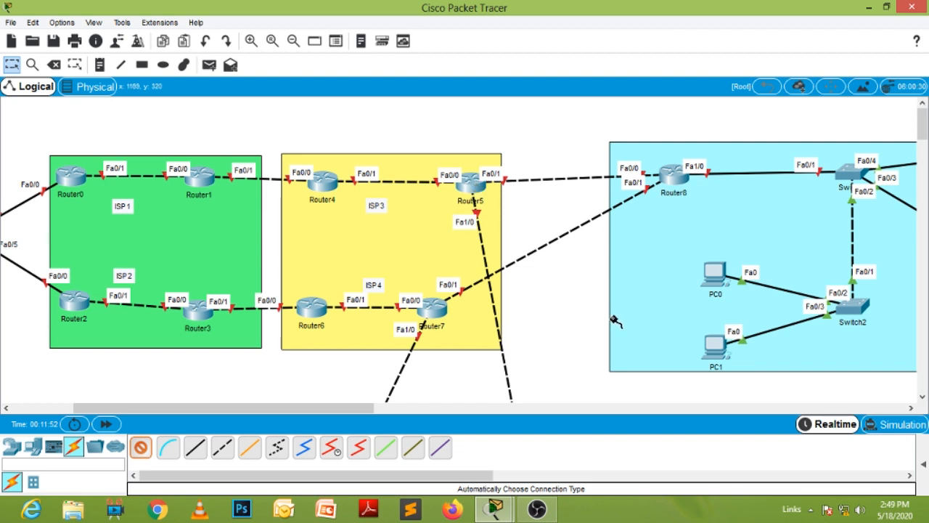
{"action": "scroll", "coordinate": [614, 321], "scroll_direction": "down", "scroll_amount": 3}
{"action": "scroll", "coordinate": [442, 344], "scroll_direction": "down", "scroll_amount": 2}
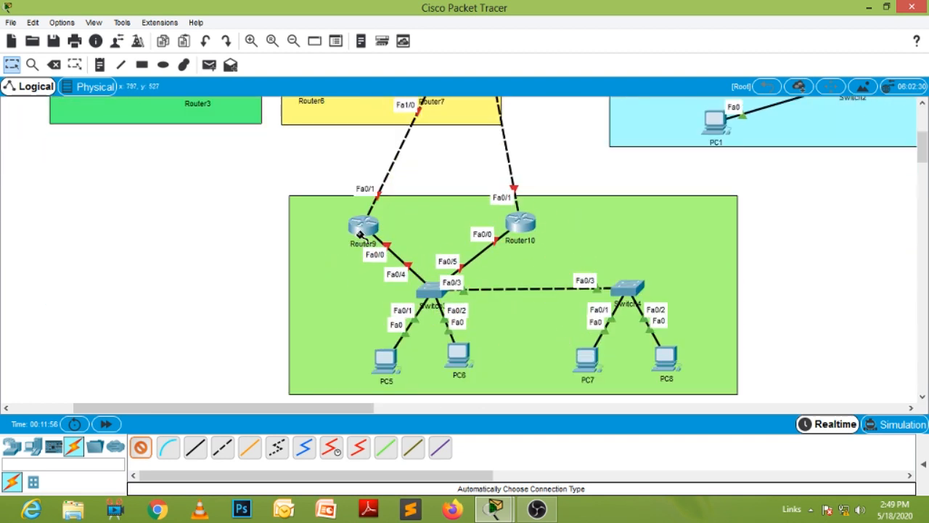
{"action": "left_click", "coordinate": [140, 446]}
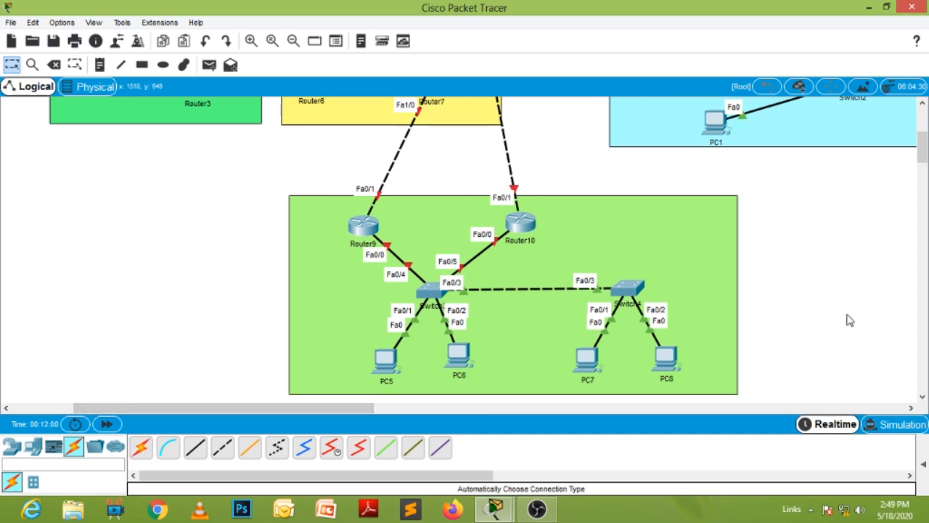
- Reposition Router8 lower, near the cyan area's edge facing the yellow area, and nudge Router7 slightly in the yellow area
{"action": "scroll", "coordinate": [849, 320], "scroll_direction": "up", "scroll_amount": 2}
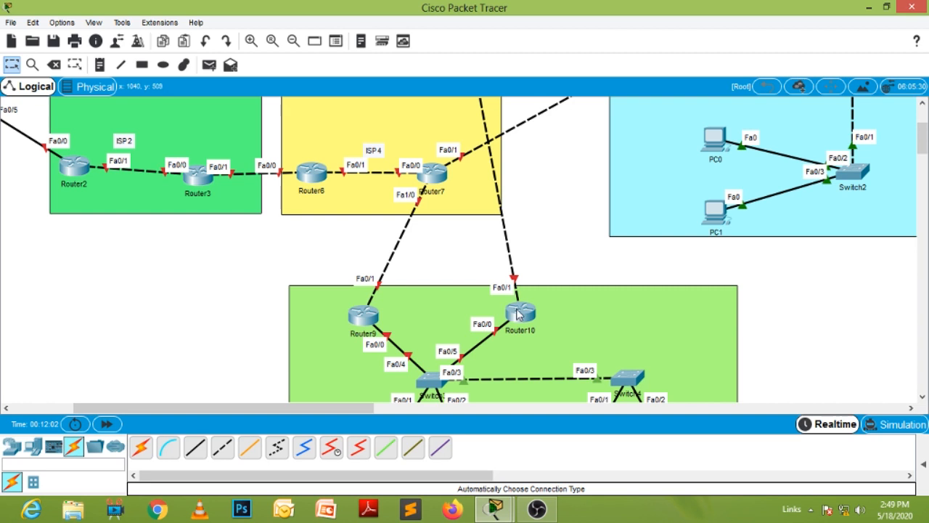
{"action": "scroll", "coordinate": [911, 365], "scroll_direction": "up", "scroll_amount": 3}
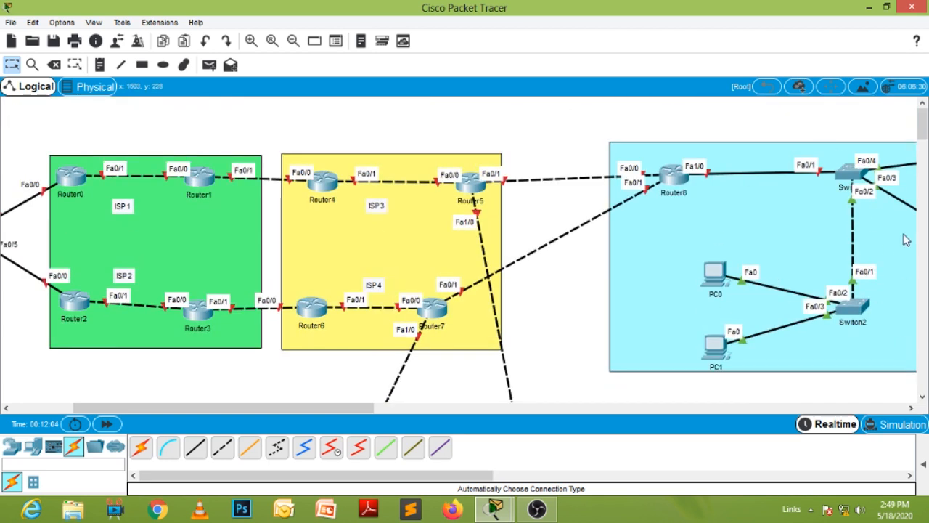
{"action": "left_click_drag", "start_coordinate": [668, 173], "coordinate": [647, 227]}
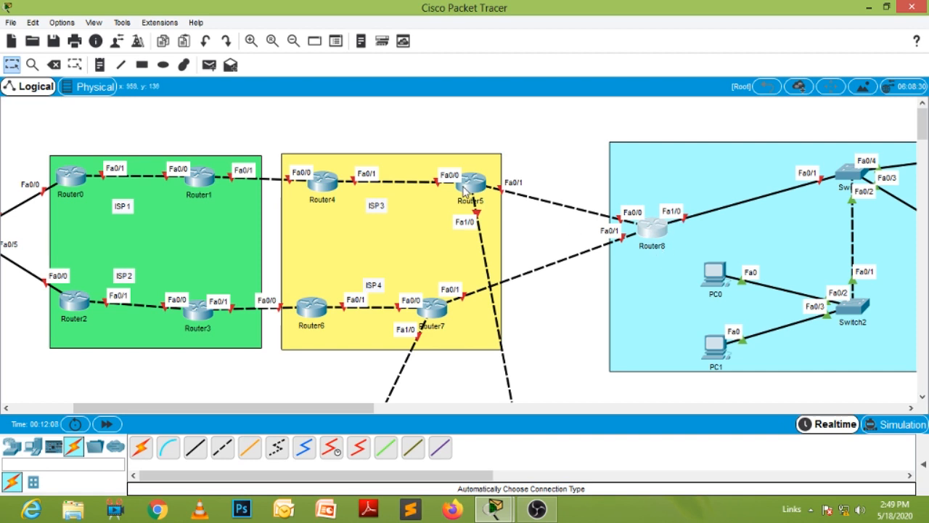
{"action": "left_click_drag", "start_coordinate": [450, 311], "coordinate": [446, 307]}
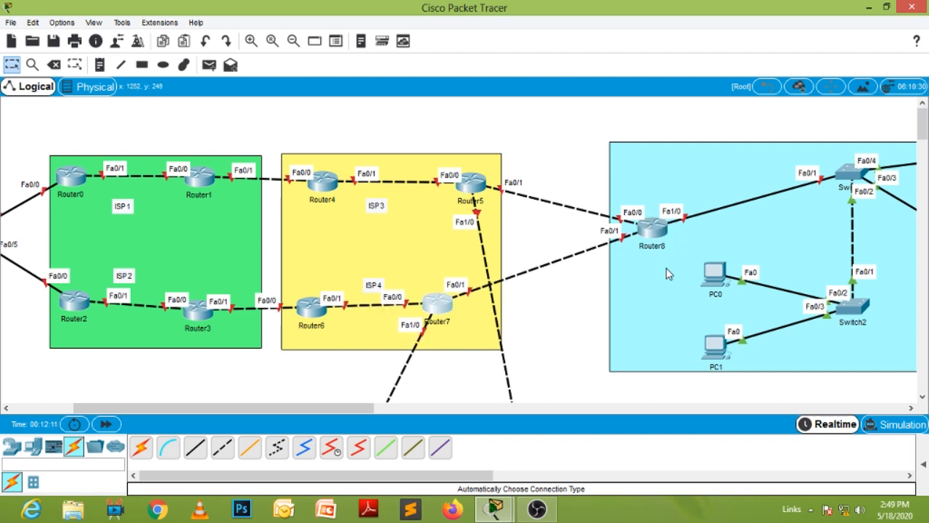
- Examine the topology from the Google, DNS and Yahoo servers through the ISP areas to the cyan PC network
{"action": "left_click_drag", "start_coordinate": [324, 408], "coordinate": [263, 416]}
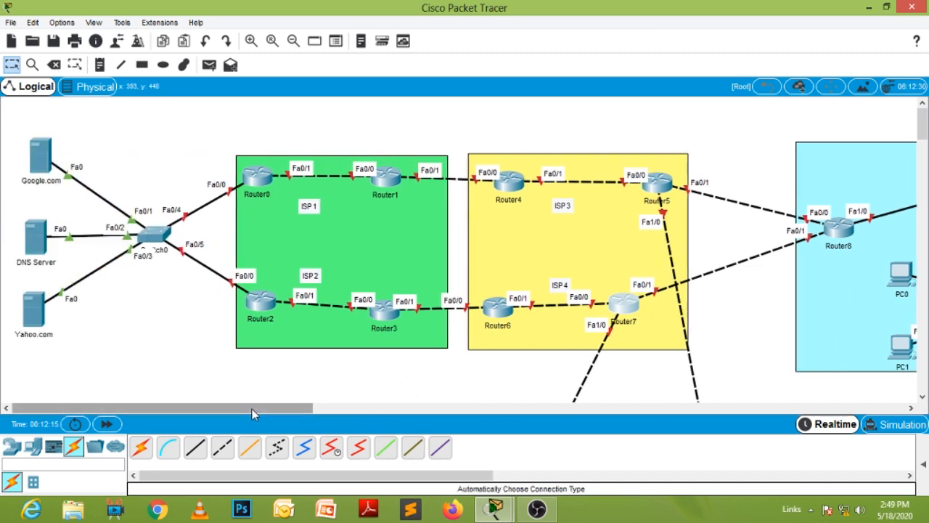
{"action": "left_click_drag", "start_coordinate": [252, 409], "coordinate": [229, 408]}
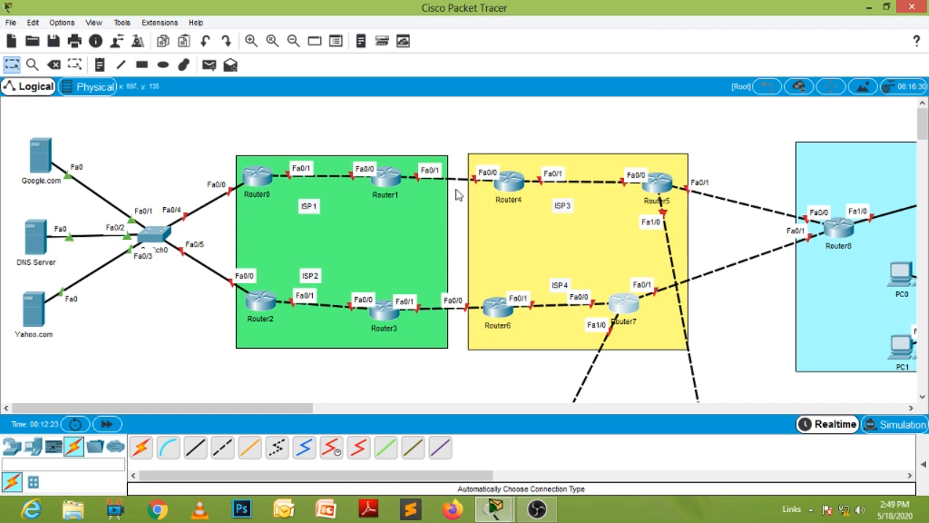
{"action": "mouse_move", "coordinate": [923, 126]}
{"action": "left_mouse_down"}
{"action": "mouse_move", "coordinate": [924, 141]}
{"action": "mouse_move", "coordinate": [926, 129]}
{"action": "left_mouse_up"}
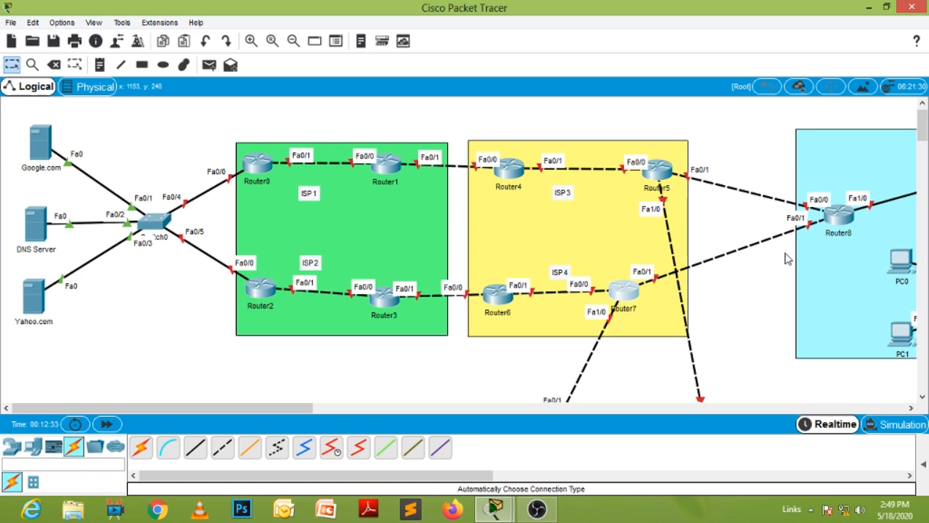
{"action": "mouse_move", "coordinate": [296, 408]}
{"action": "left_mouse_down"}
{"action": "mouse_move", "coordinate": [392, 409]}
{"action": "mouse_move", "coordinate": [507, 432]}
{"action": "mouse_move", "coordinate": [290, 424]}
{"action": "left_mouse_up"}
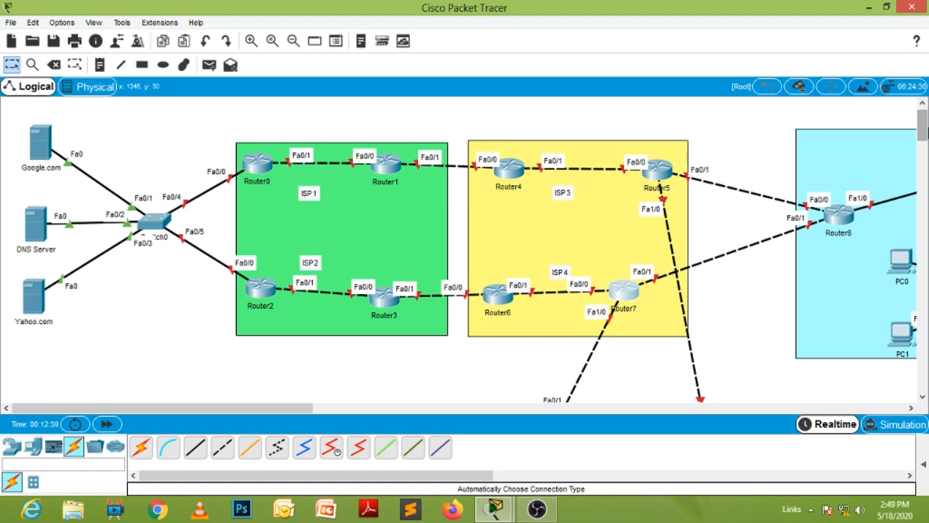
{"action": "mouse_move", "coordinate": [922, 125]}
{"action": "left_mouse_down"}
{"action": "mouse_move", "coordinate": [925, 160]}
{"action": "mouse_move", "coordinate": [923, 122]}
{"action": "left_mouse_up"}
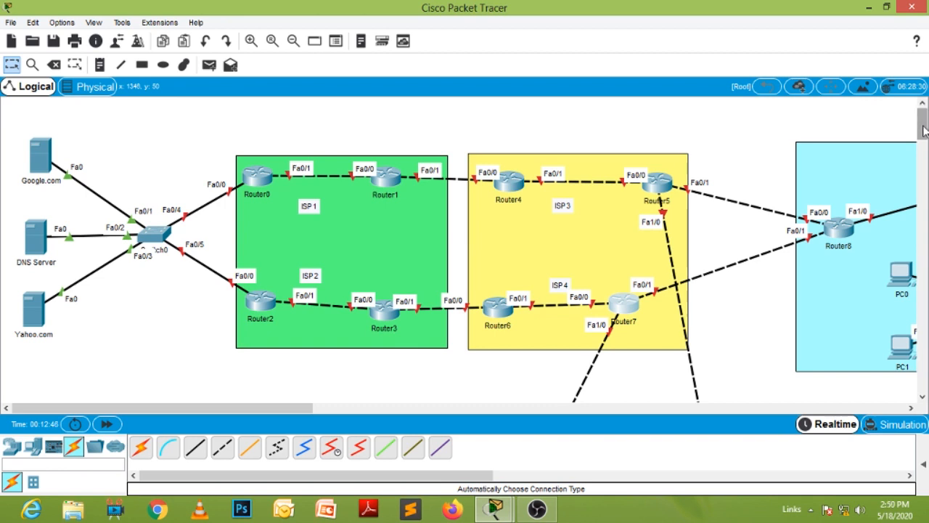
{"action": "left_click_drag", "start_coordinate": [292, 413], "coordinate": [247, 407]}
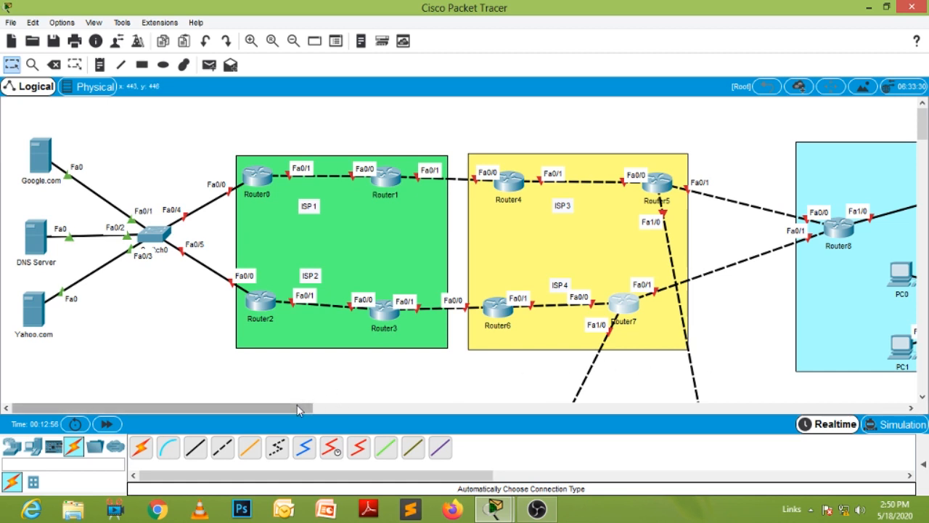
{"action": "left_click_drag", "start_coordinate": [292, 406], "coordinate": [323, 407]}
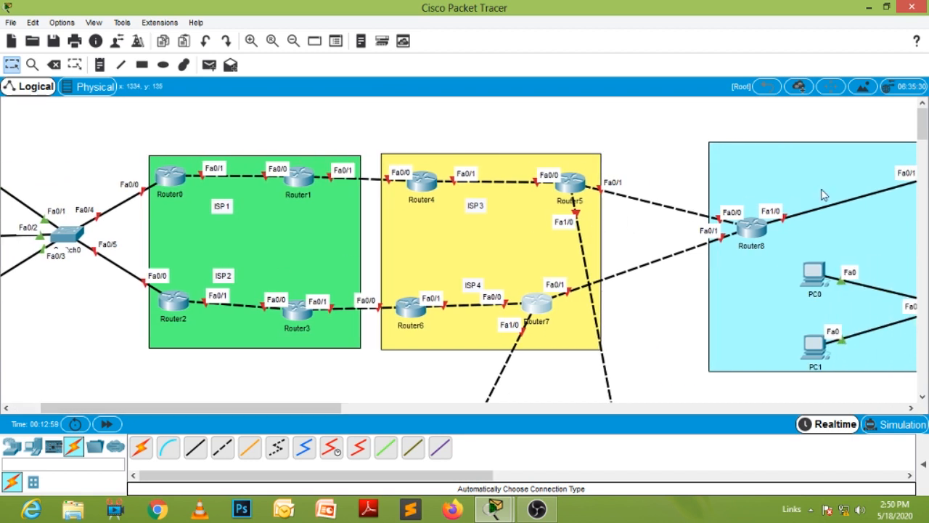
{"action": "left_click_drag", "start_coordinate": [329, 407], "coordinate": [346, 407]}
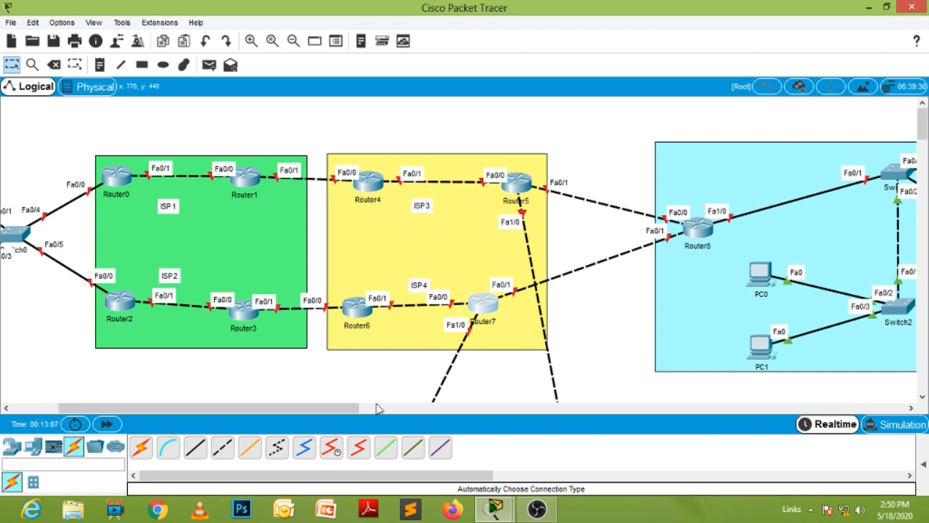
{"action": "left_click_drag", "start_coordinate": [336, 414], "coordinate": [244, 410]}
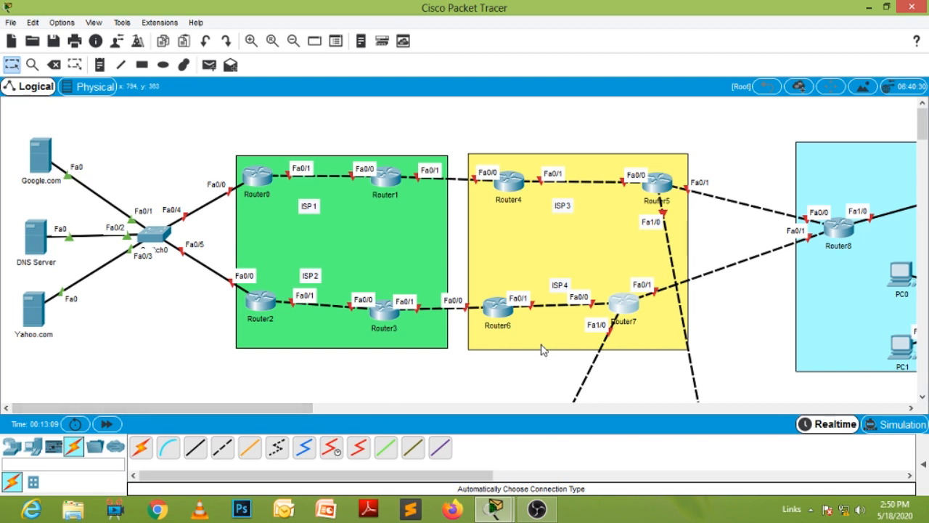